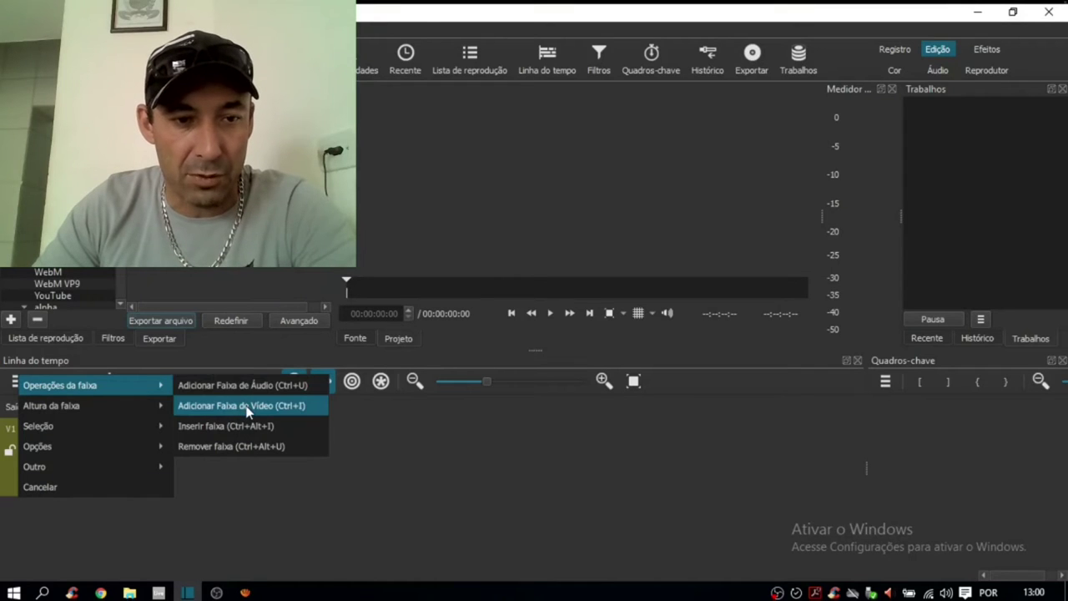
Add a second video track and place the podcast clip from the file explorer on track V1, starting at about 9 seconds
click(247, 407)
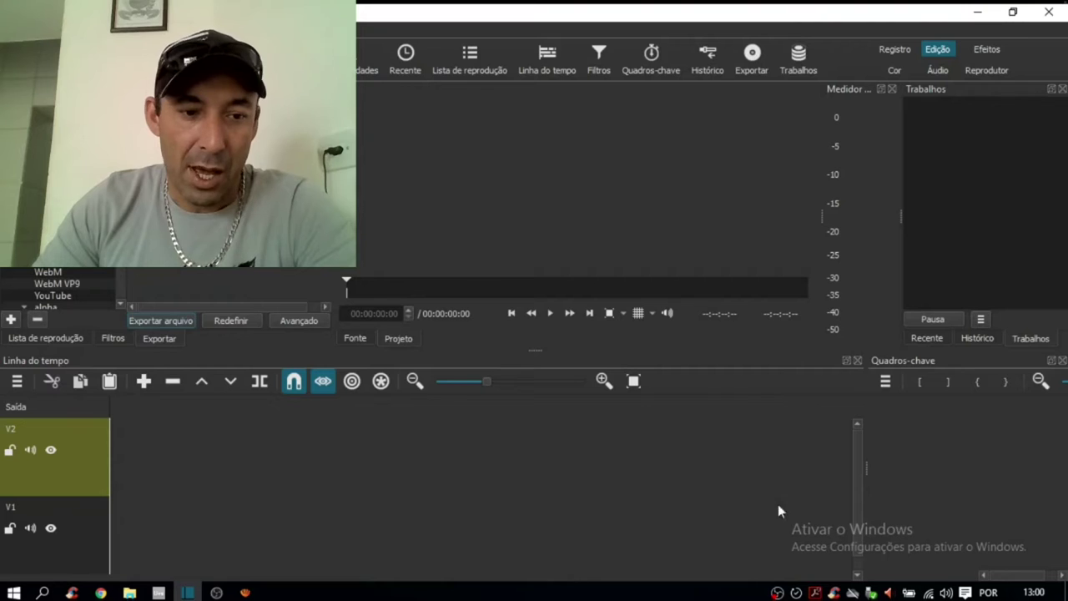
click(131, 593)
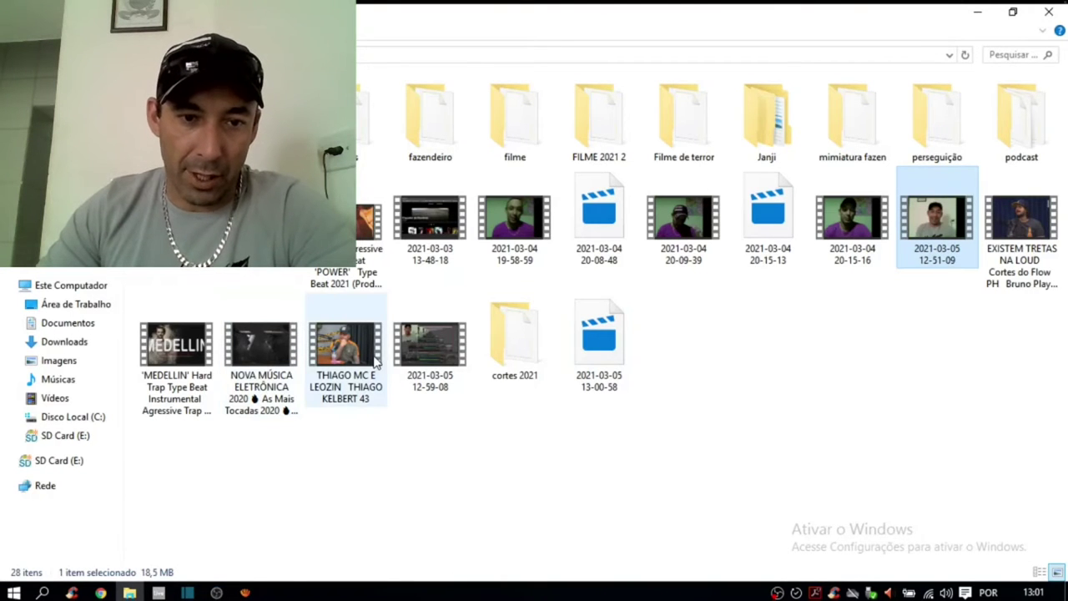
drag(348, 366, 342, 555)
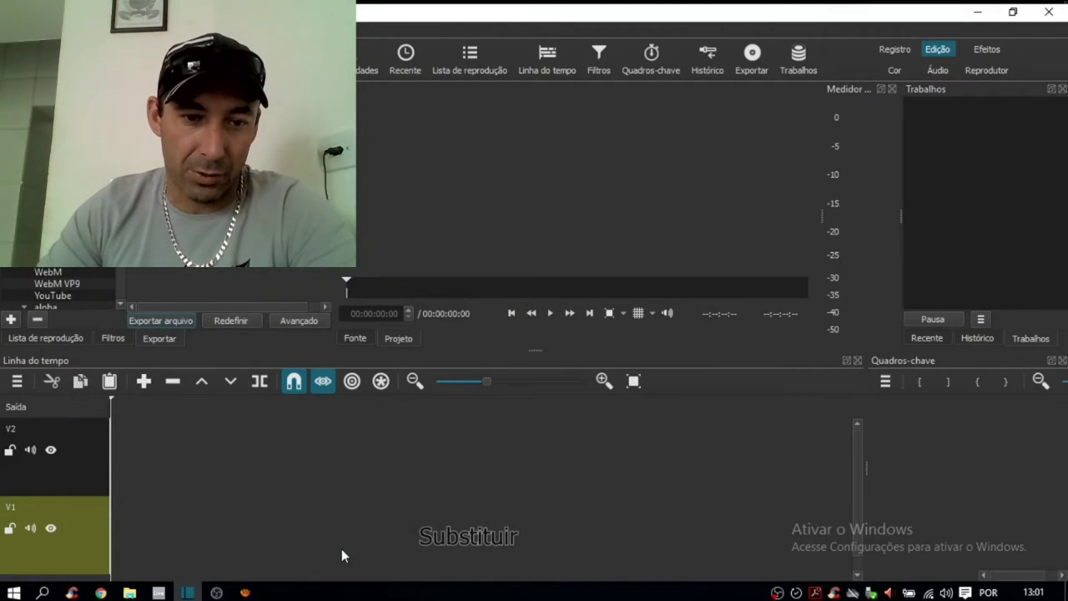
drag(520, 530, 464, 545)
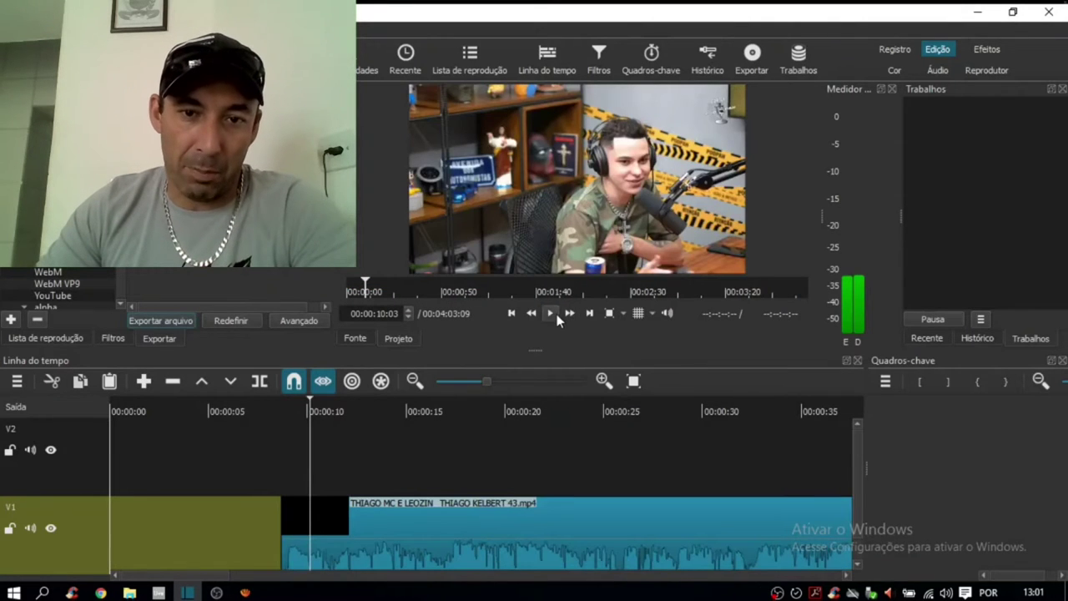
click(554, 313)
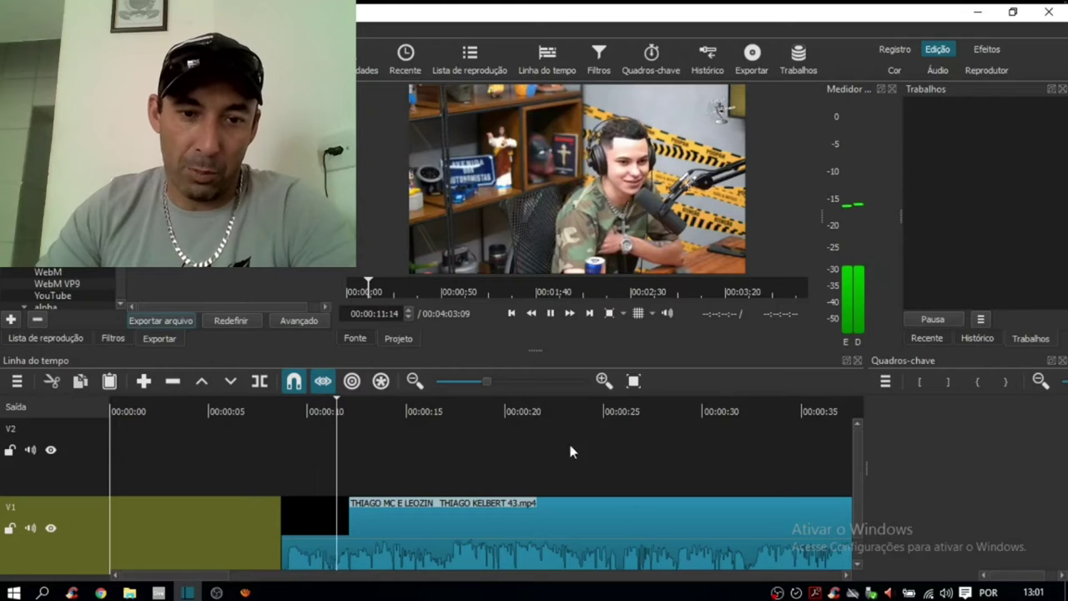
click(549, 314)
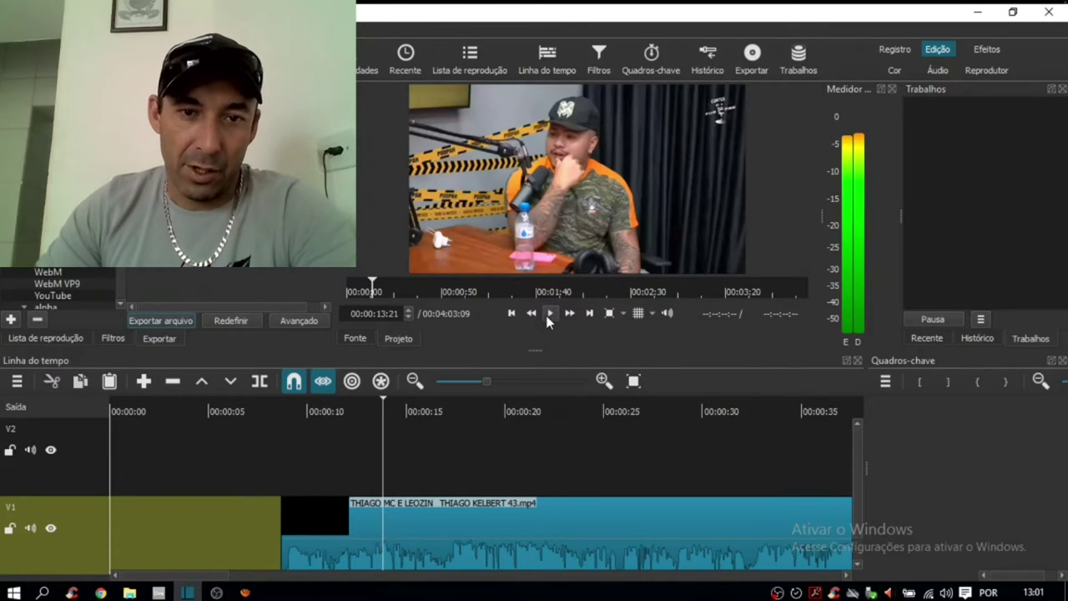
Place the image "Os melhores podcasts do youtube (2)" from the tudo pronto > imagens folder on track V2 at about 2.5 seconds
click(130, 593)
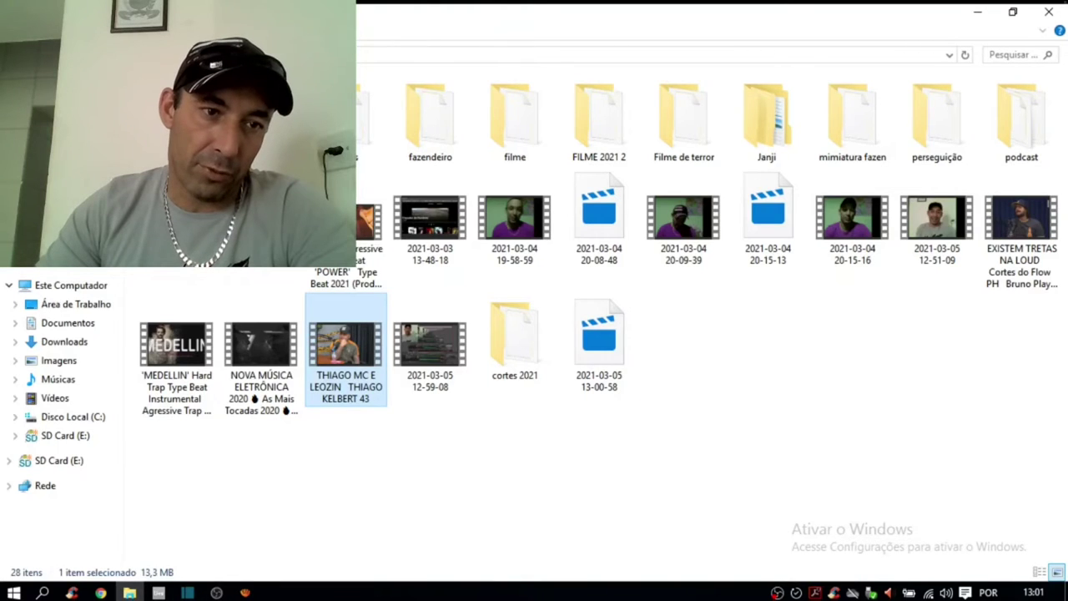
key(alt+Left)
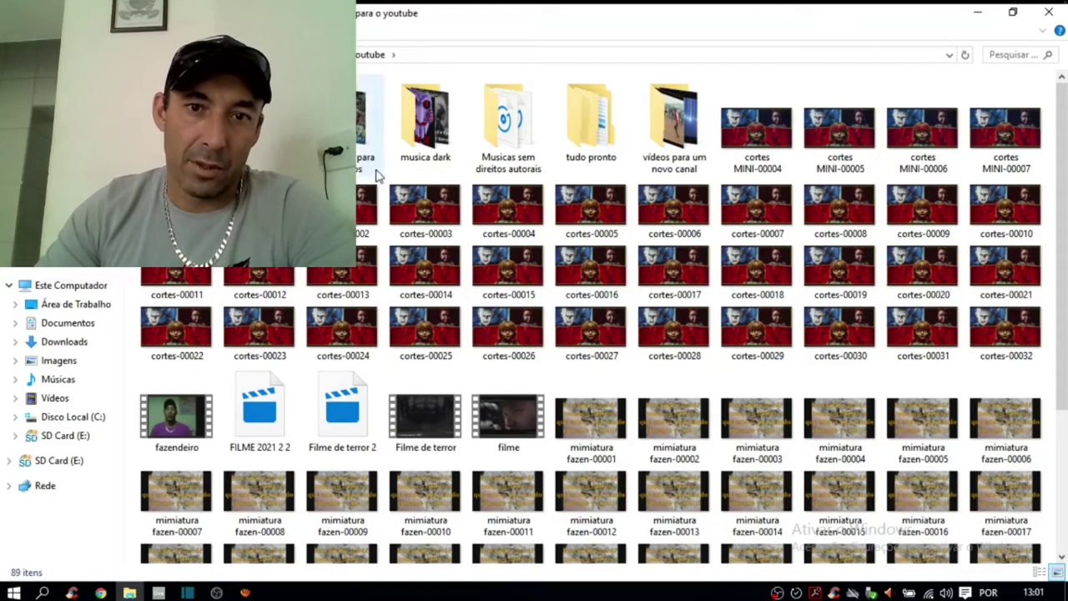
double_click(588, 139)
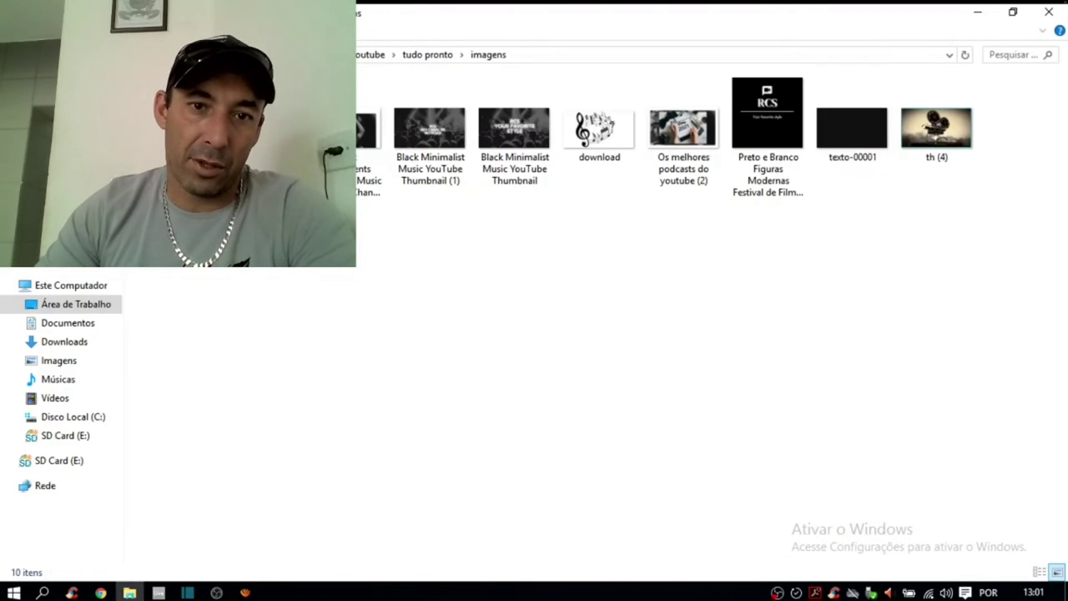
click(657, 144)
drag(674, 136, 258, 526)
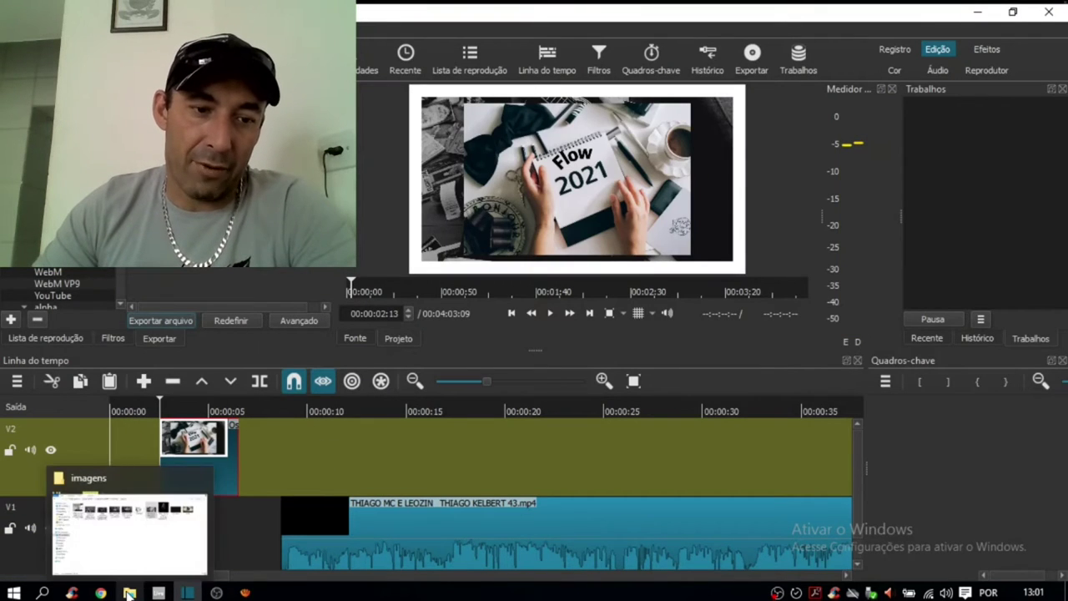
Insert the WhatsApp Video 2021-01-25 clip at the start of track V1 and move the podcast clip to about 17 seconds
click(129, 592)
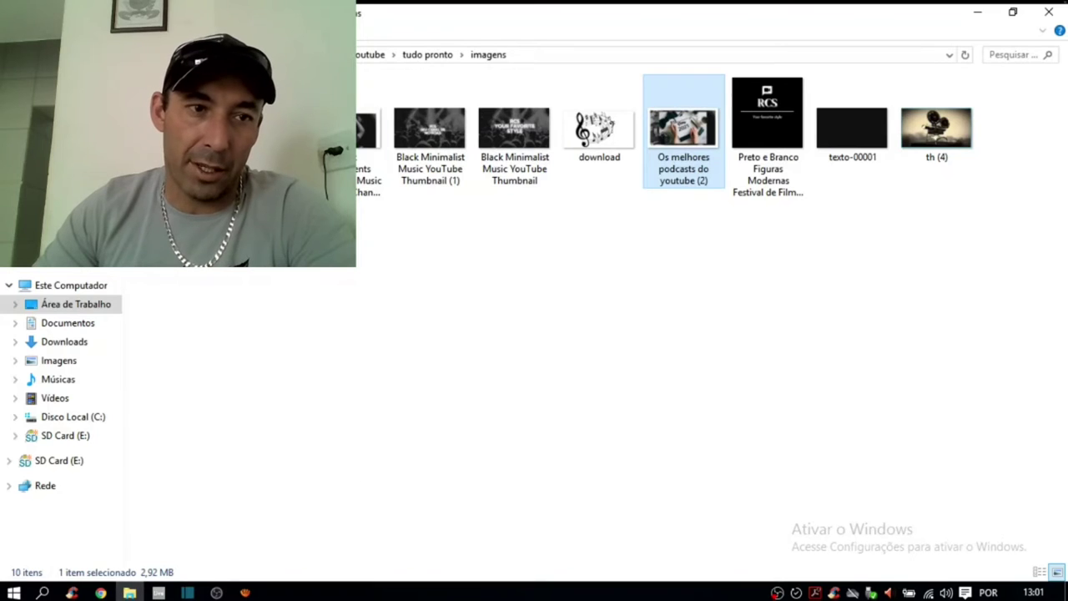
key(alt+Up)
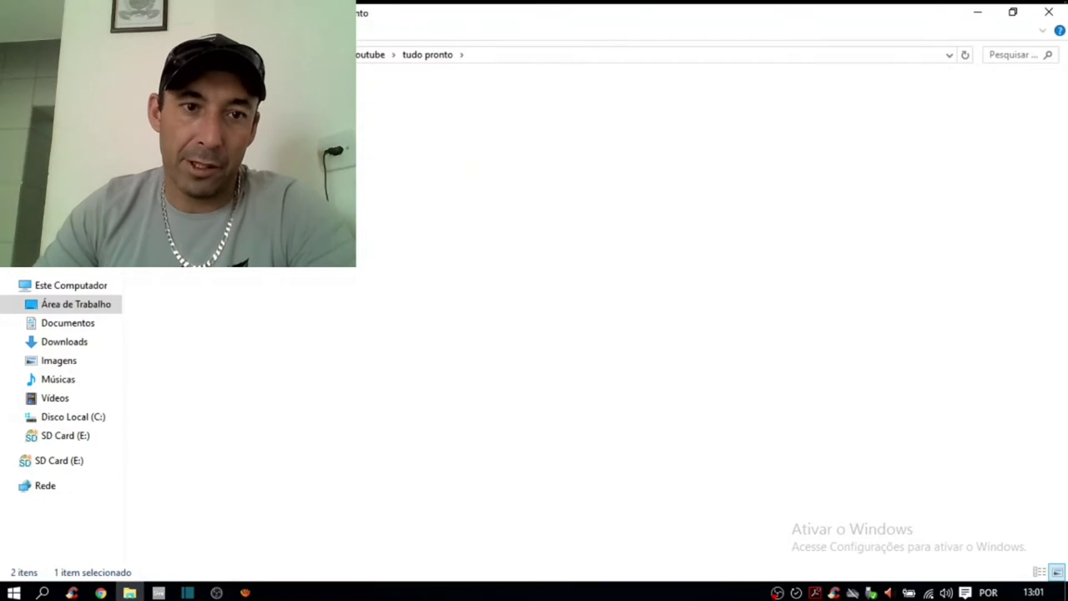
double_click(561, 256)
drag(442, 125, 113, 569)
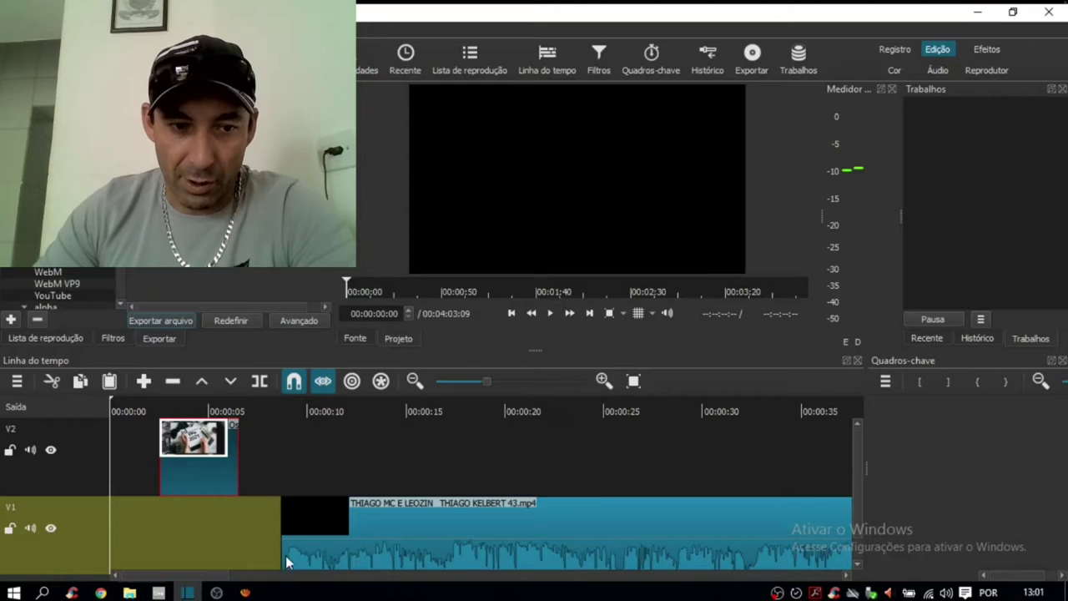
drag(374, 549, 537, 549)
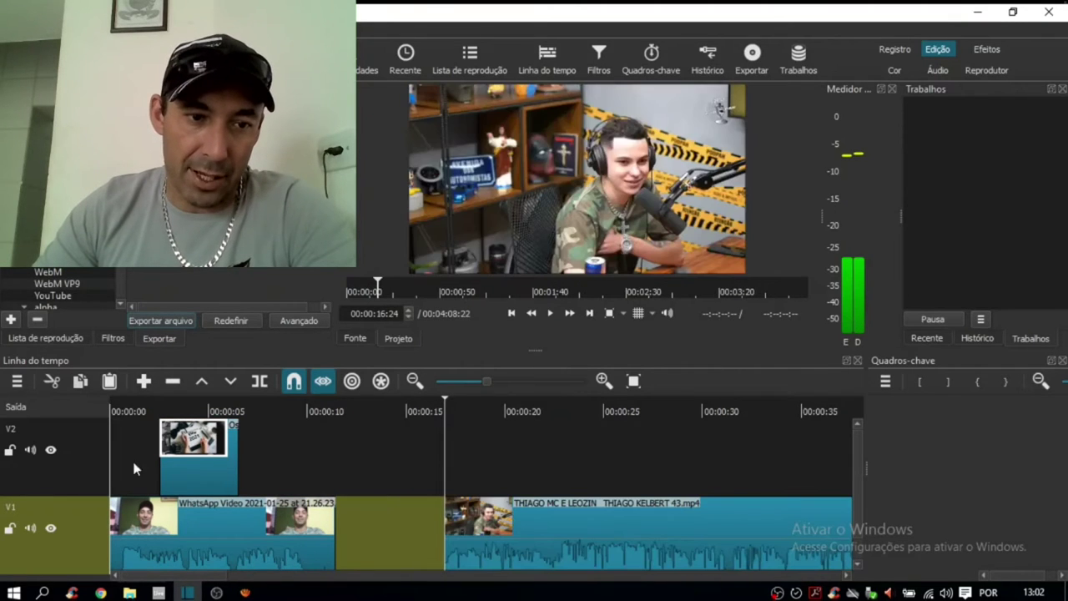
Move the image on track V2 to the start of the timeline and play back the opening section
click(117, 411)
drag(187, 473, 127, 477)
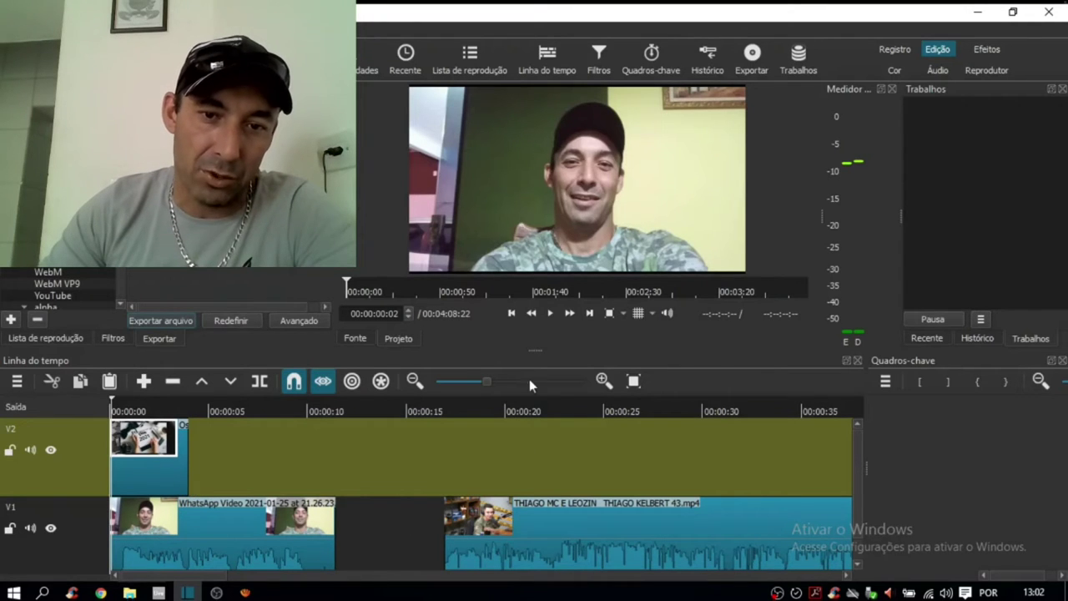
click(549, 315)
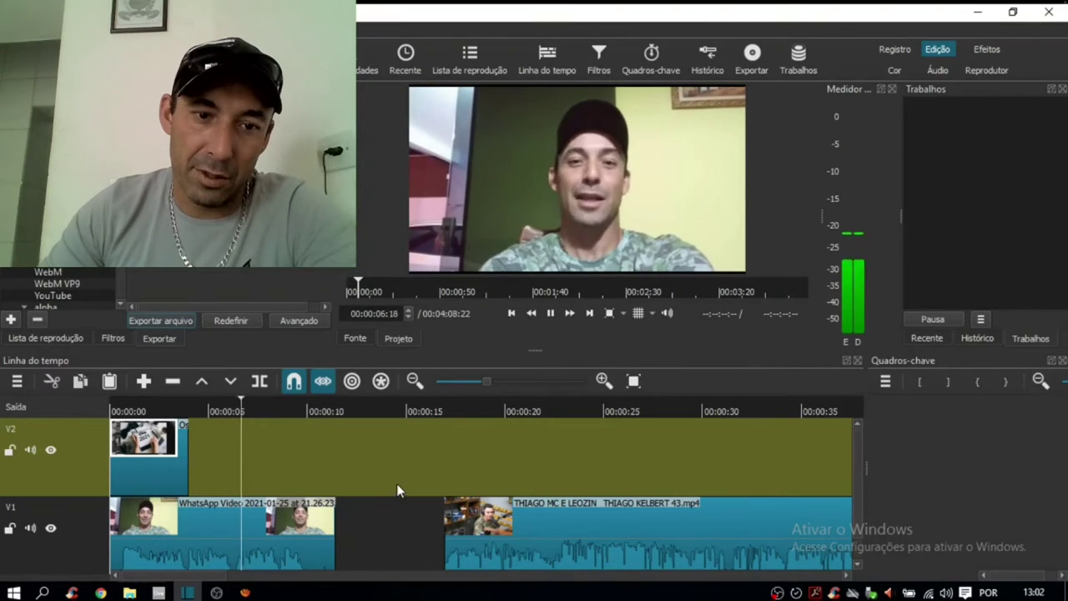
click(551, 313)
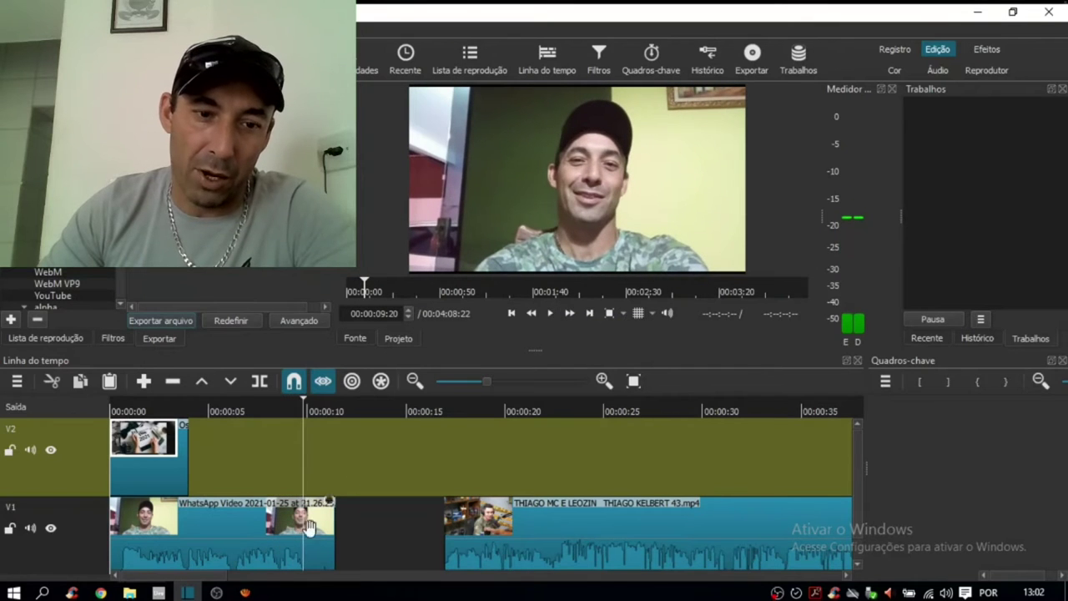
Trim the end of the WhatsApp video to about 9.8 seconds and move the podcast clip directly against it
drag(334, 551, 296, 557)
drag(638, 557, 490, 566)
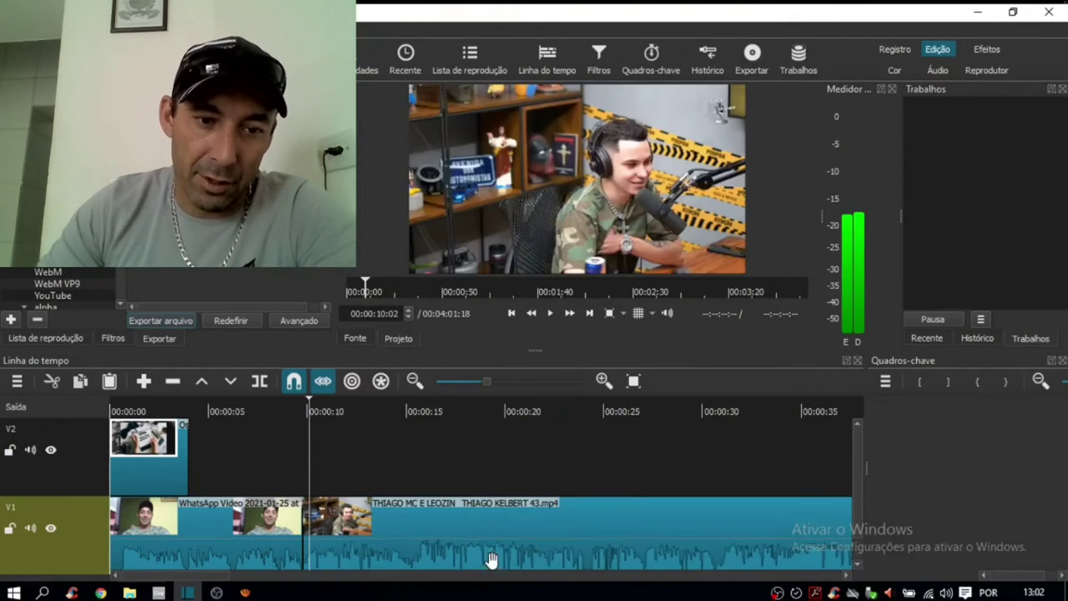
click(219, 412)
click(548, 315)
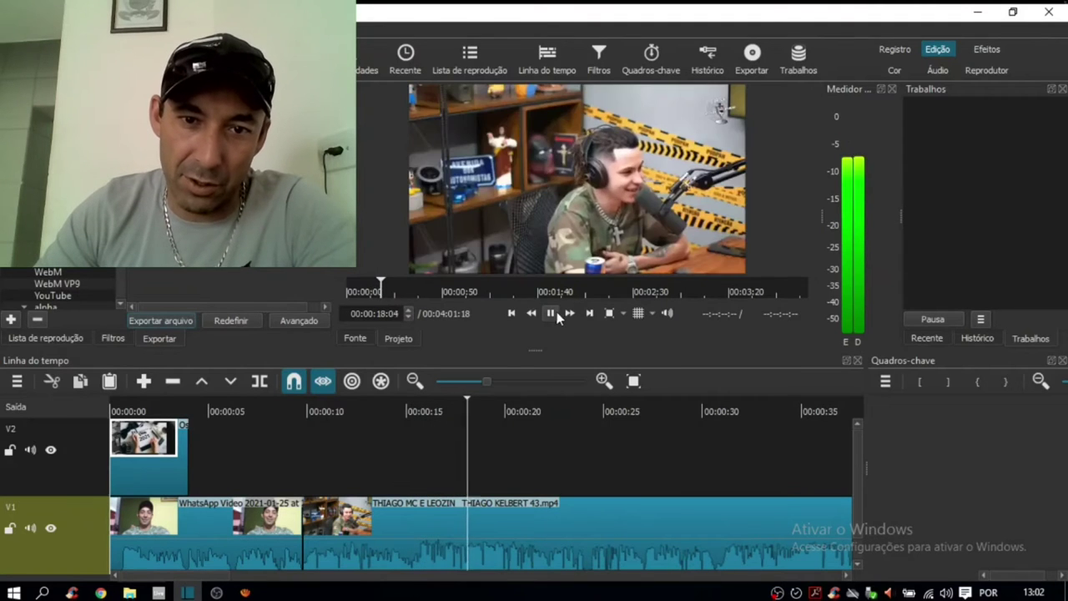
click(552, 312)
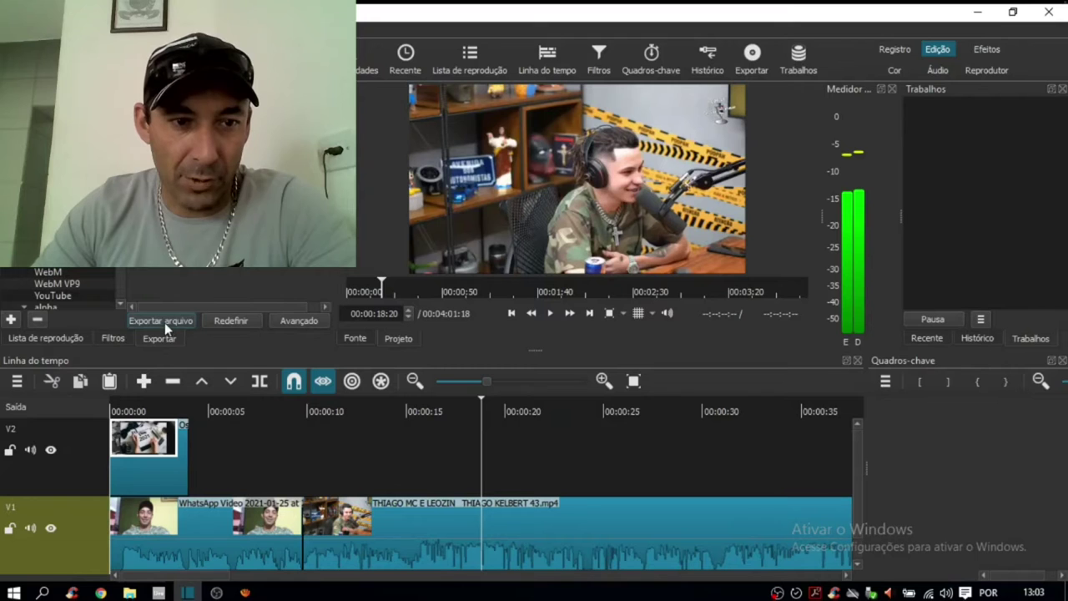
Apply the Vignette video filter to the podcast clip on track V1
click(599, 57)
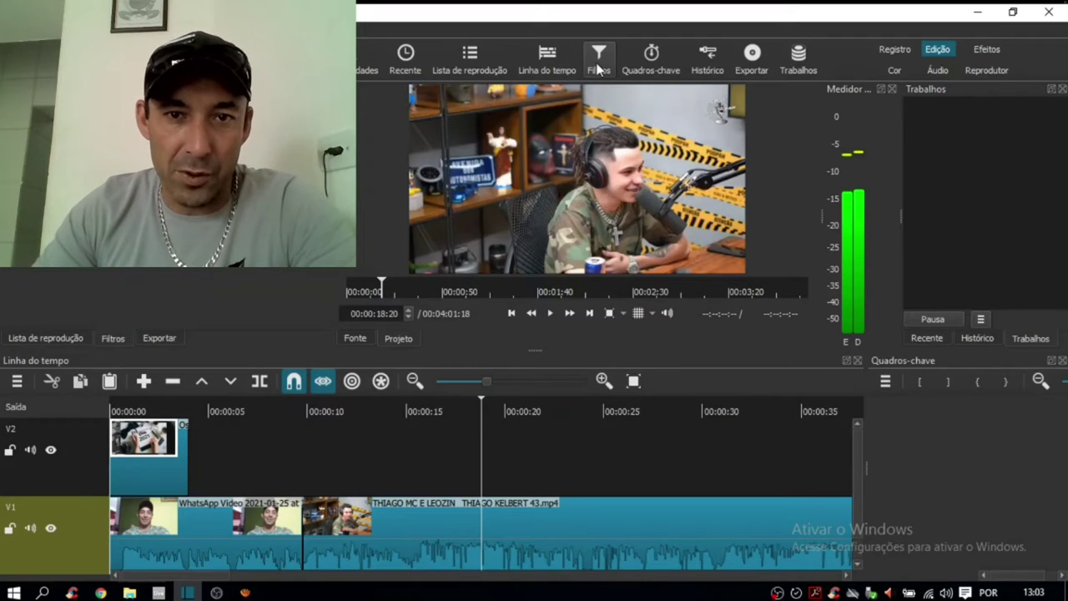
click(486, 533)
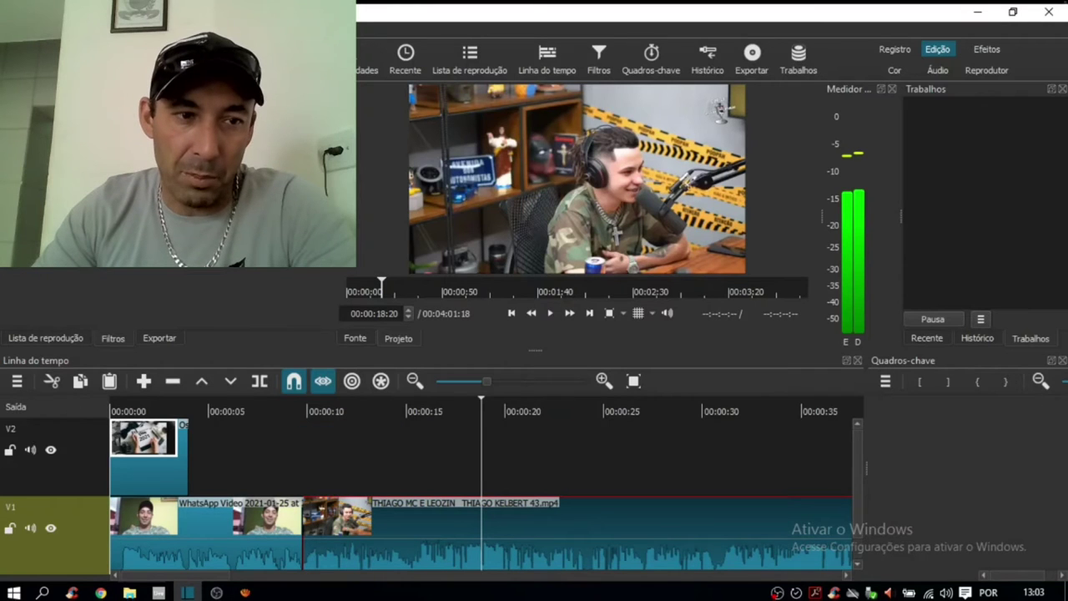
scroll(87, 297, down, 2)
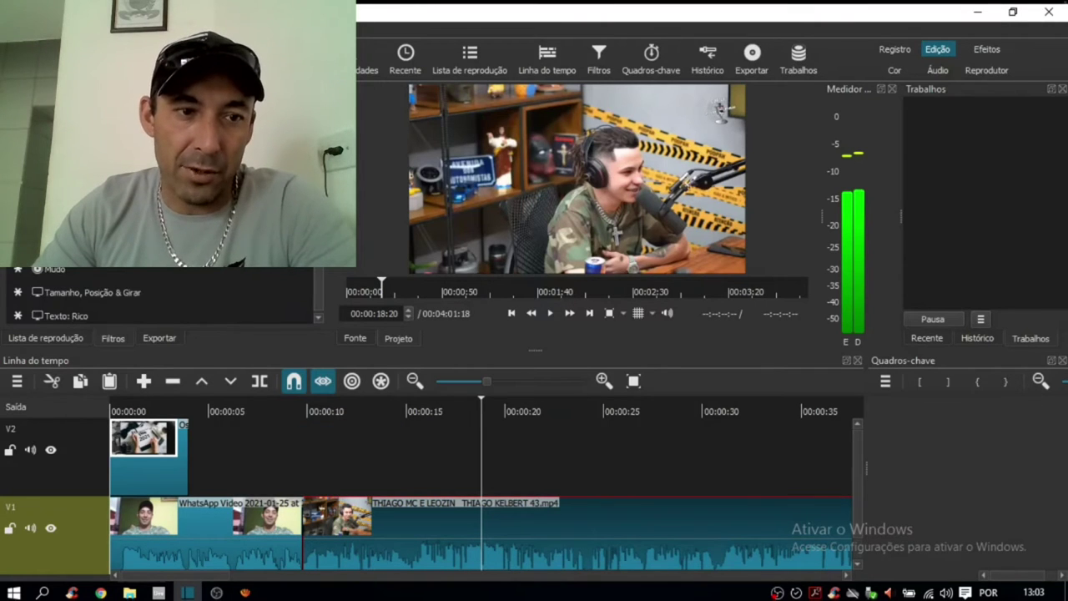
click(87, 292)
scroll(87, 302, up, 2)
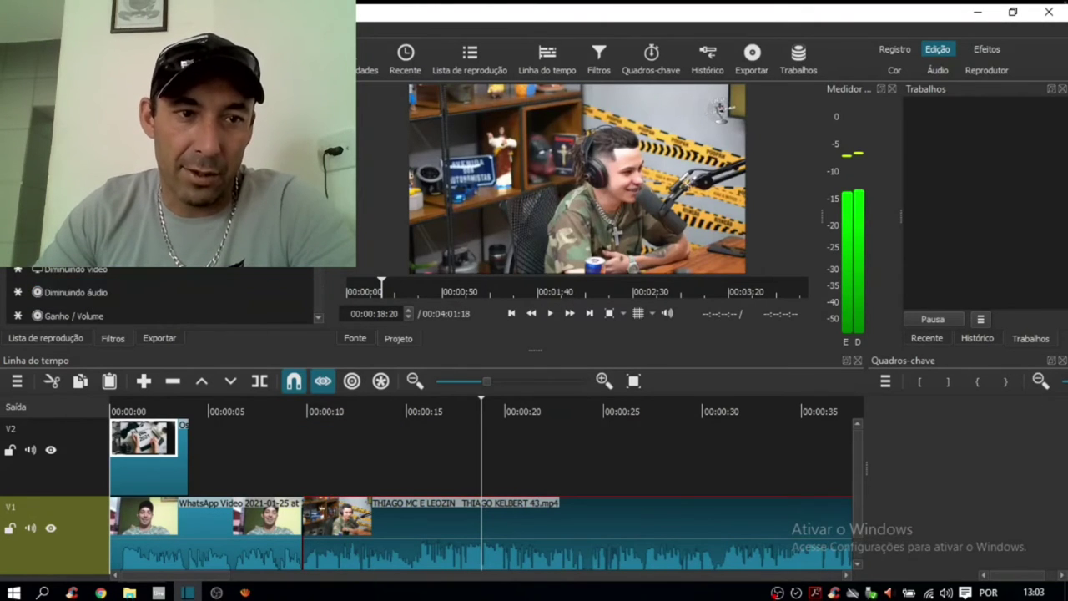
scroll(87, 302, up, 3)
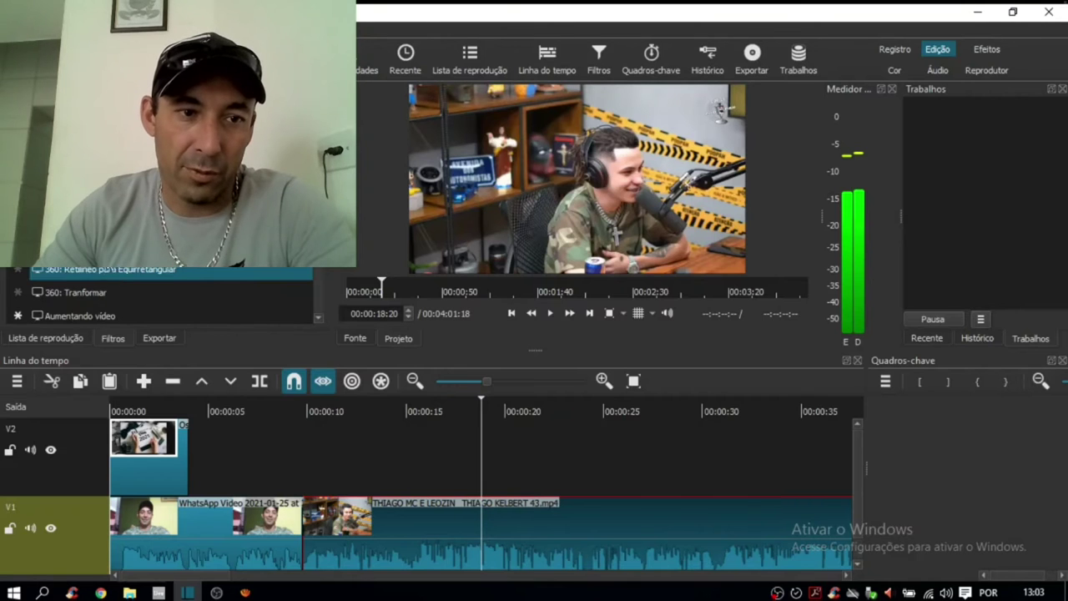
scroll(110, 284, down, 6)
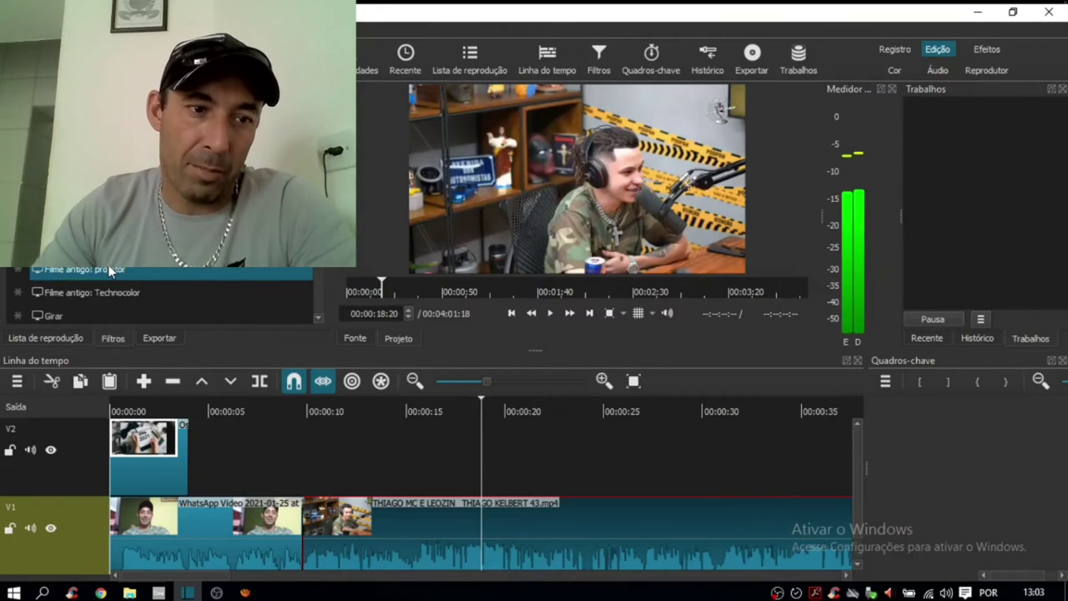
scroll(107, 280, down, 5)
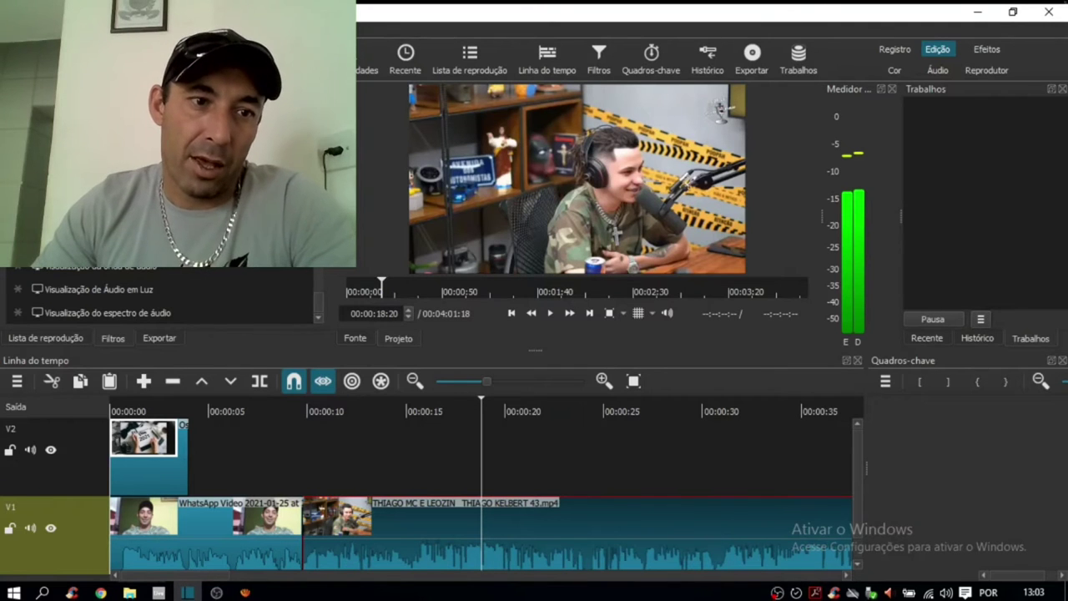
click(185, 317)
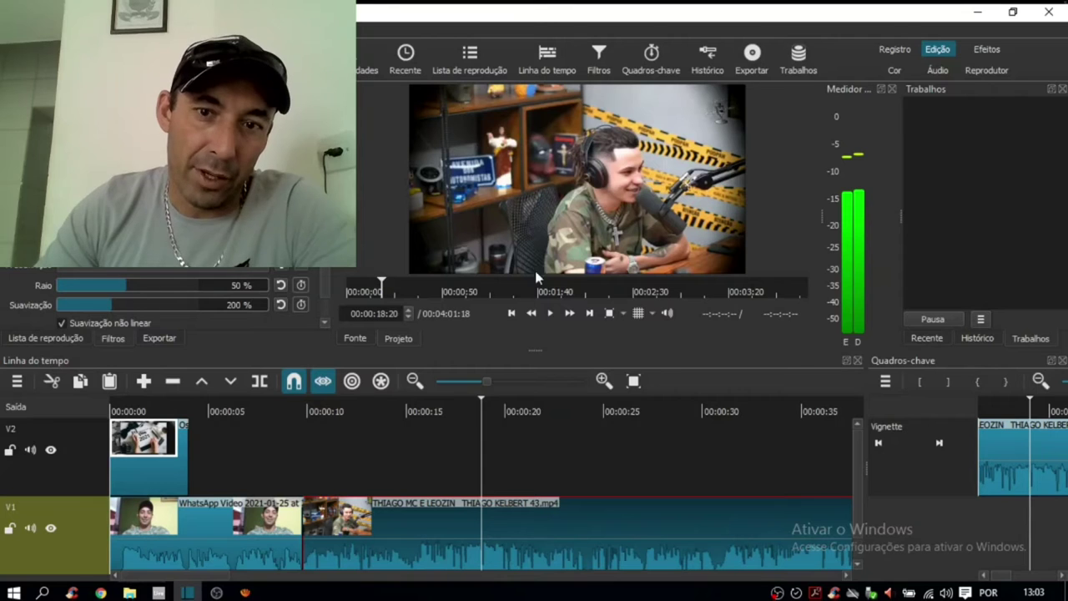
Set the vignette's radius (Raio) to 36% and its smoothing (Suavização) to 0%, and preview the circular mask
drag(124, 287, 109, 290)
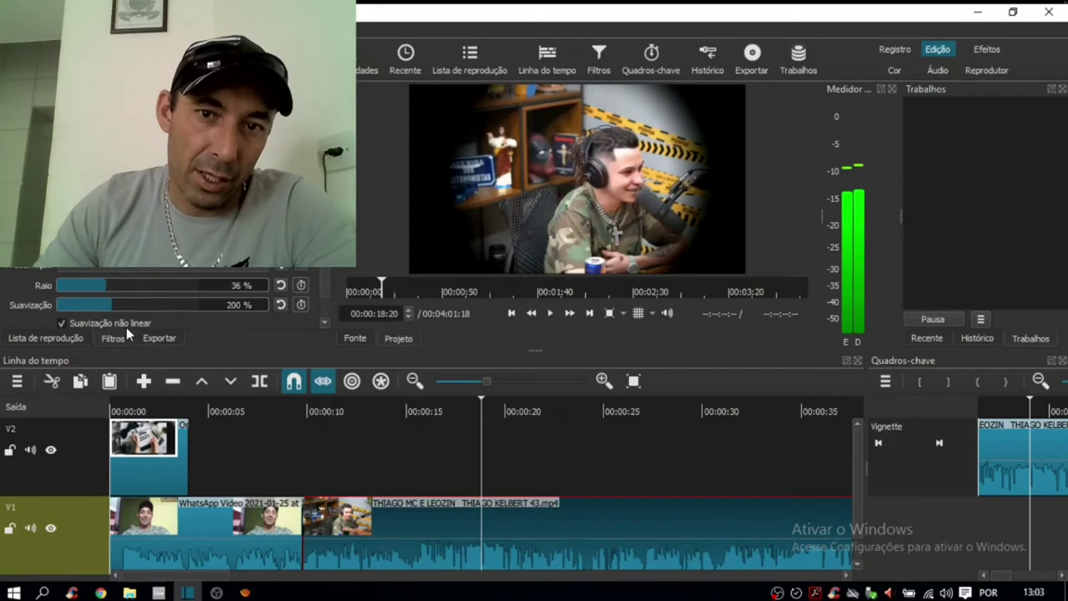
drag(111, 306, 56, 303)
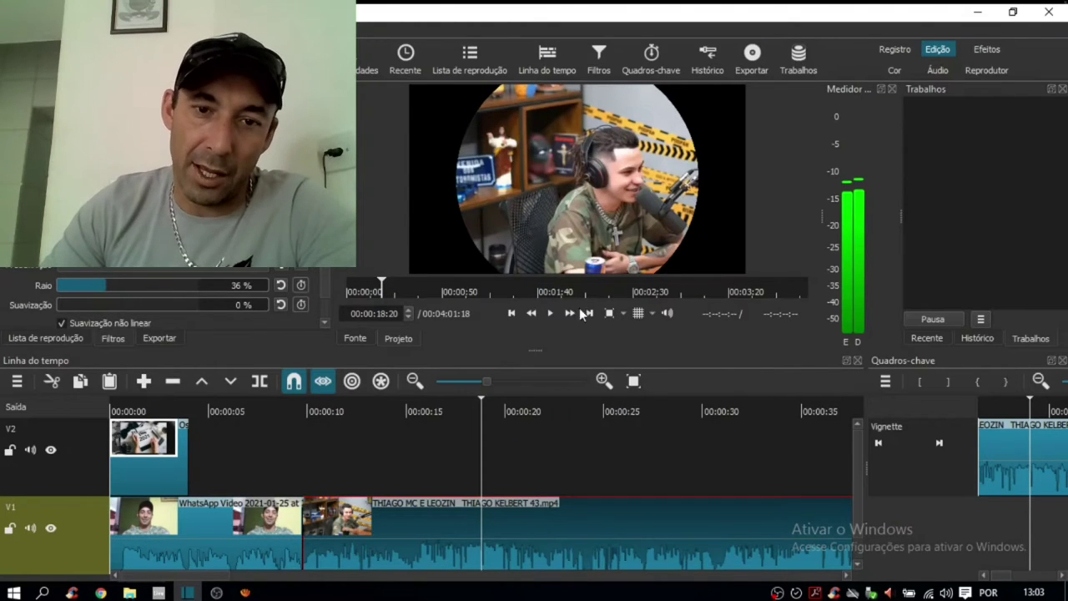
click(550, 313)
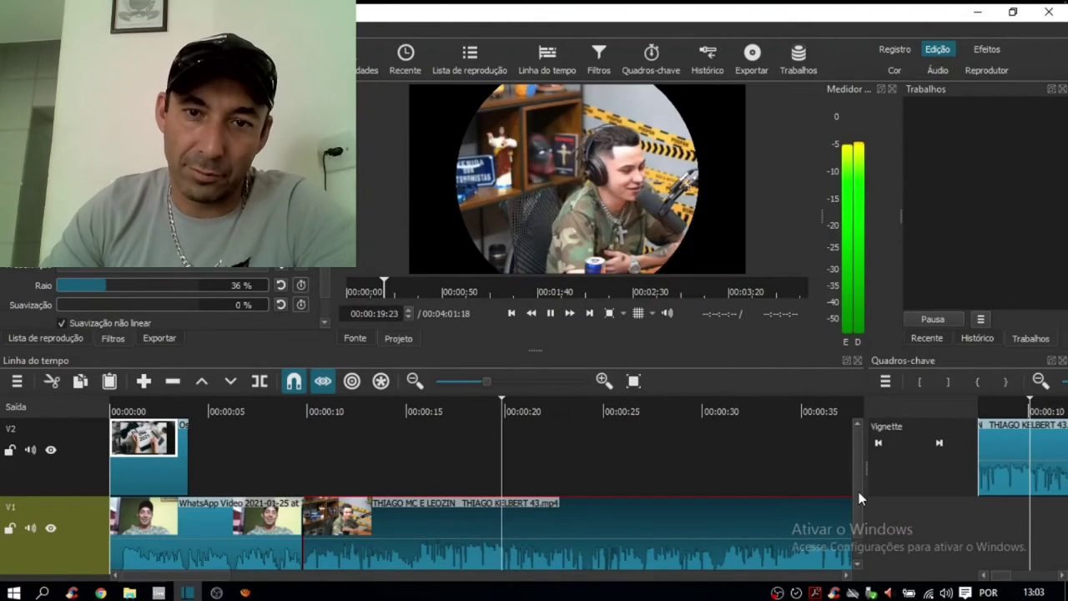
click(550, 313)
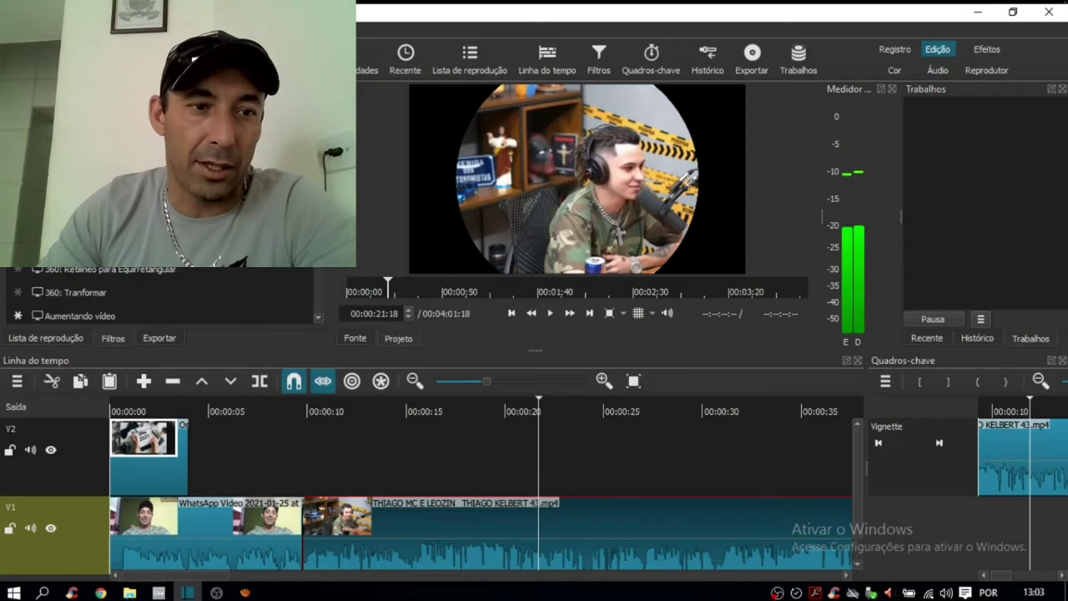
Add the simple text filter (Texto: Simples) to the podcast clip on track V1
scroll(123, 312, down, 12)
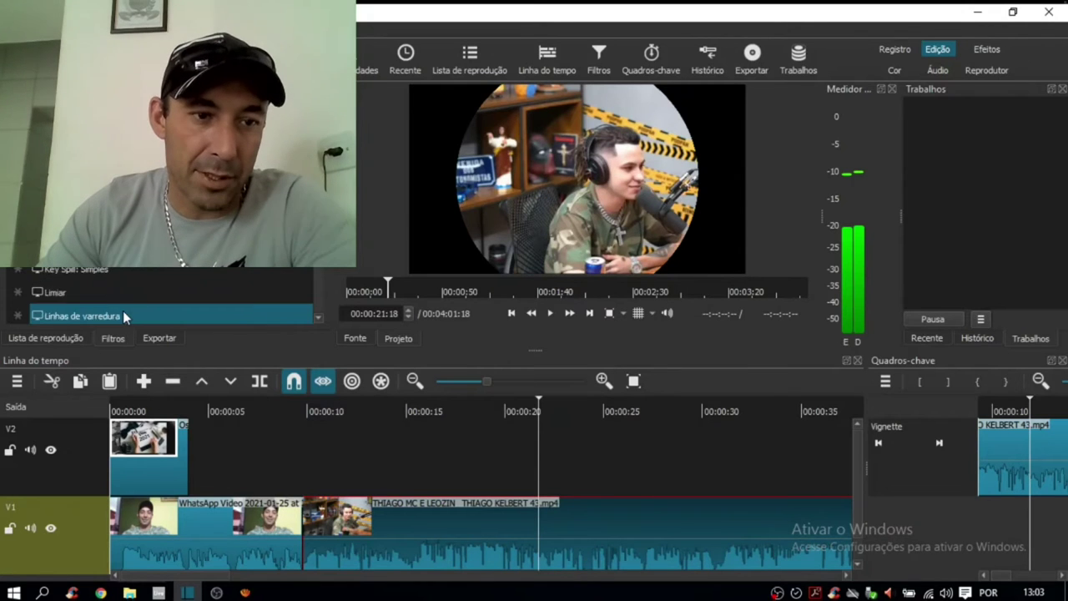
scroll(122, 311, down, 6)
scroll(131, 306, up, 5)
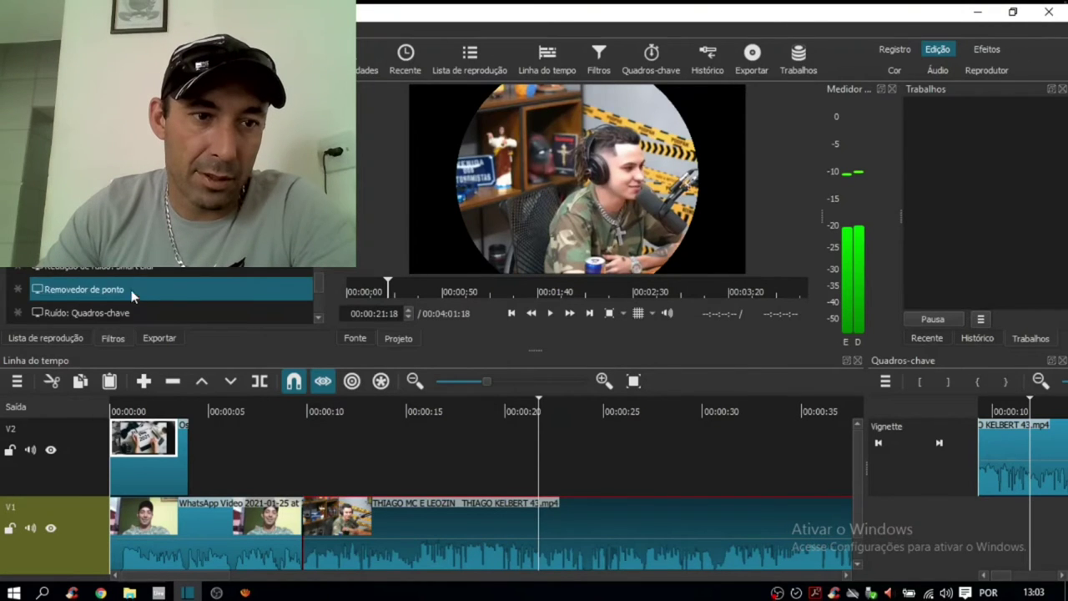
scroll(165, 281, down, 1)
scroll(164, 277, up, 2)
scroll(161, 273, down, 3)
scroll(161, 281, up, 2)
scroll(161, 273, down, 5)
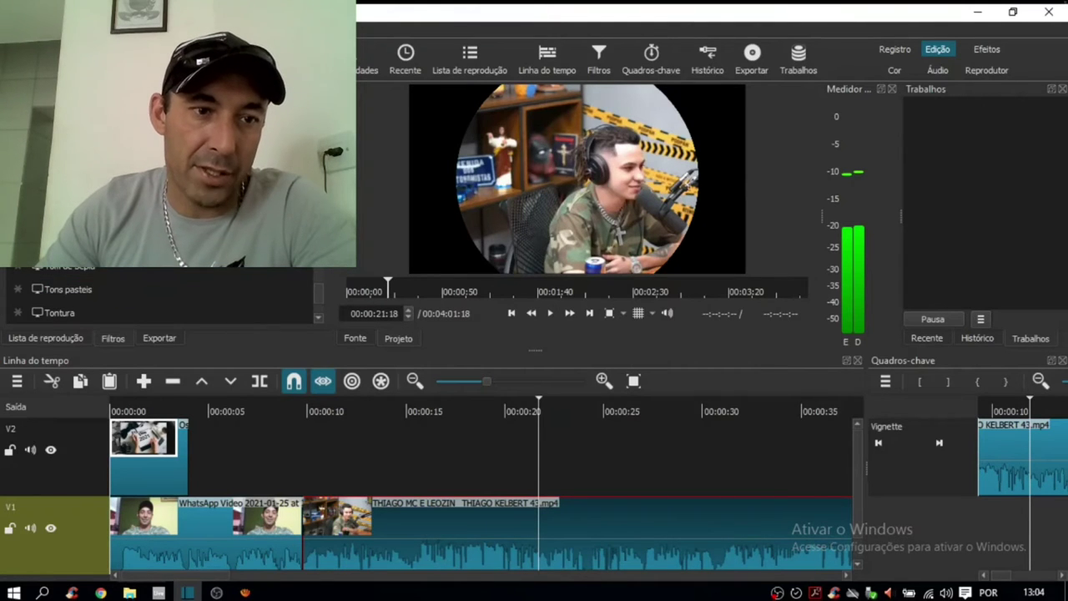
click(161, 244)
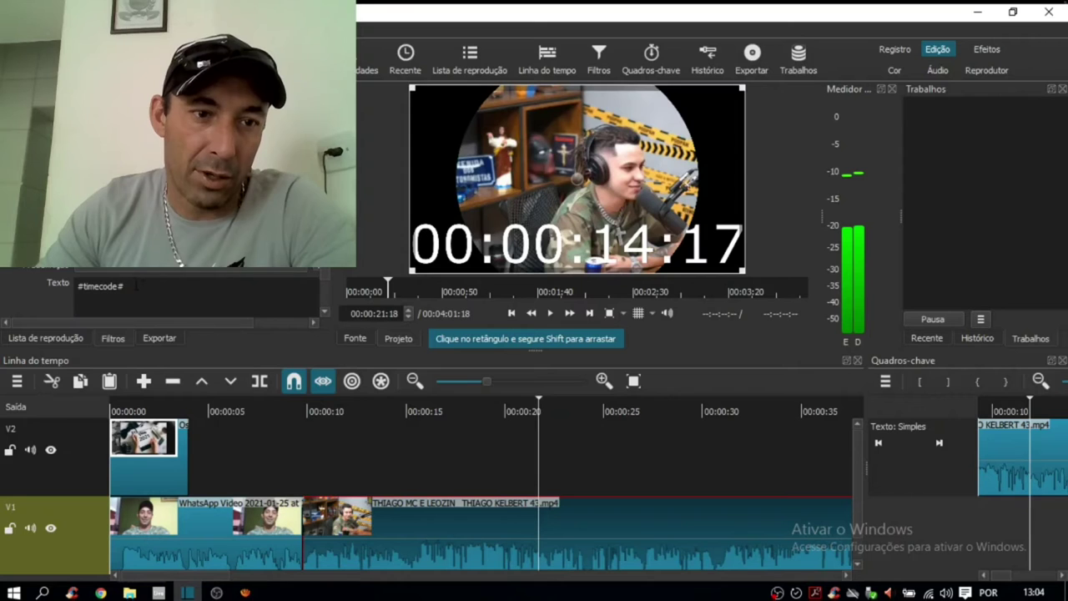
Replace the #timecode# placeholder in the text filter with "Cortes podcast 2021"
key(BackSpace)
key(BackSpace)
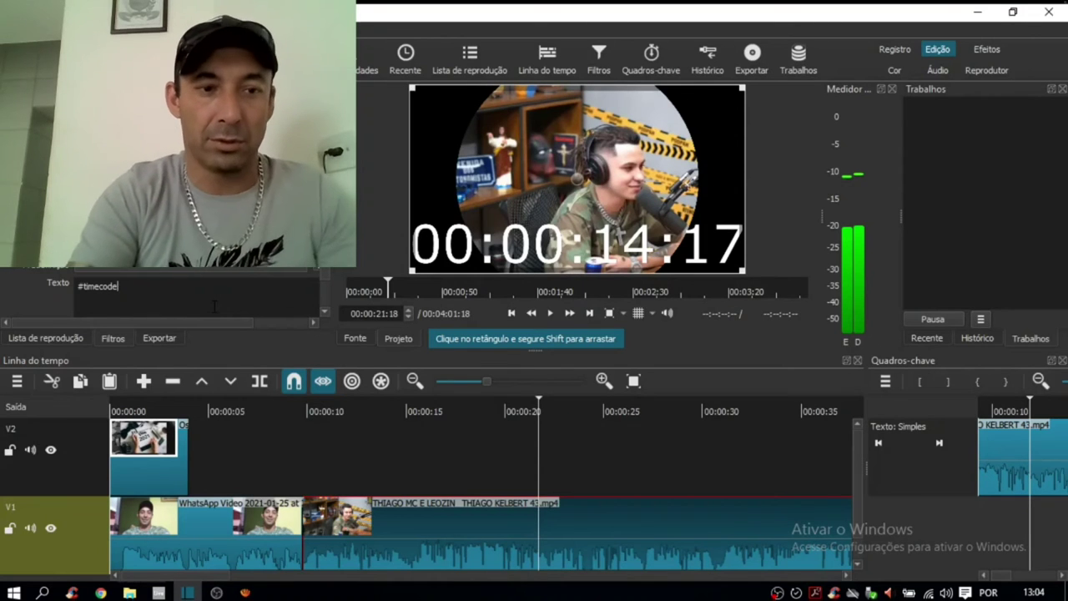
key(BackSpace)
key(BackSpace)
key(BackSpace)
key(BackSpace)
key(BackSpace)
key(BackSpace)
key(BackSpace)
key(BackSpace)
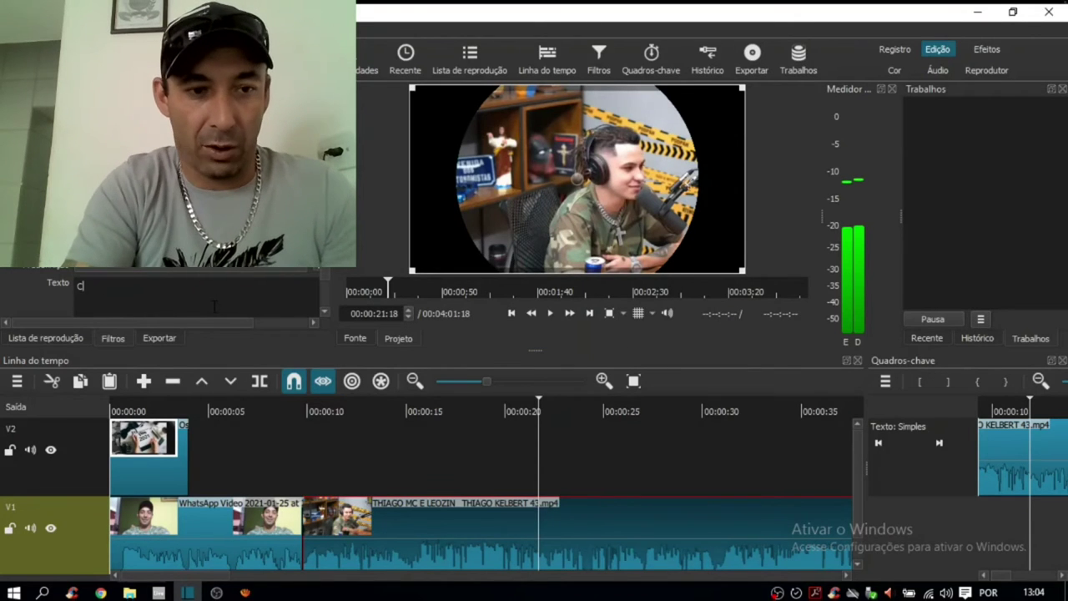
text(Cortes)
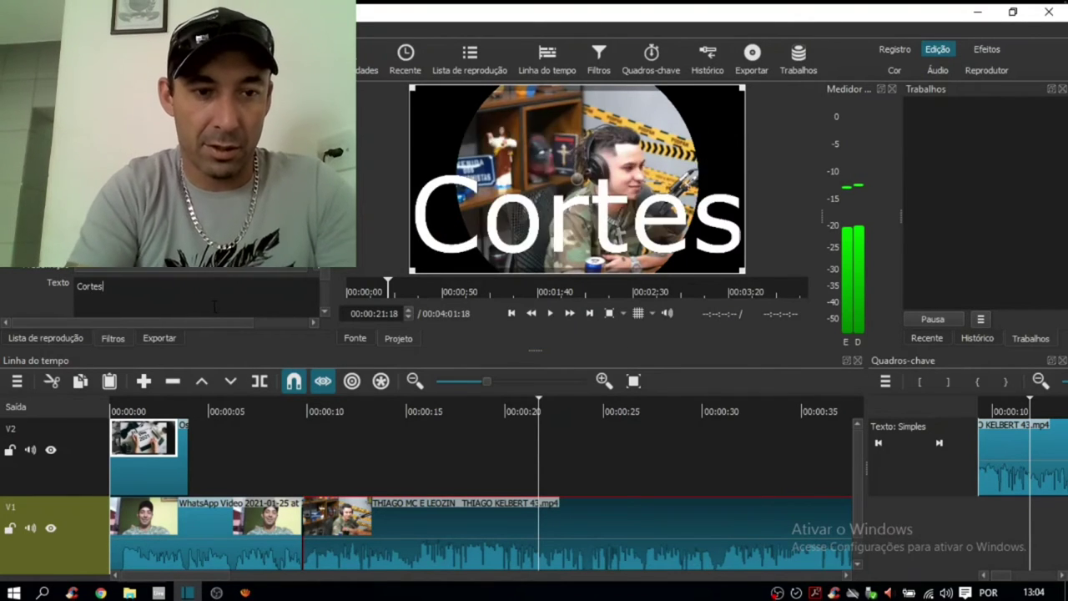
text( podcast)
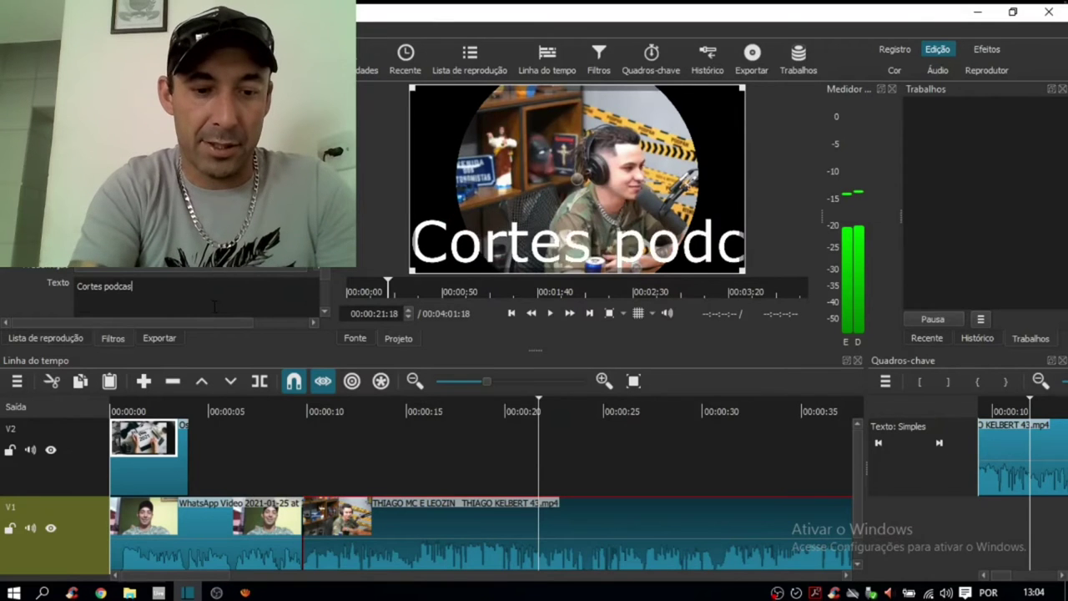
text(2021)
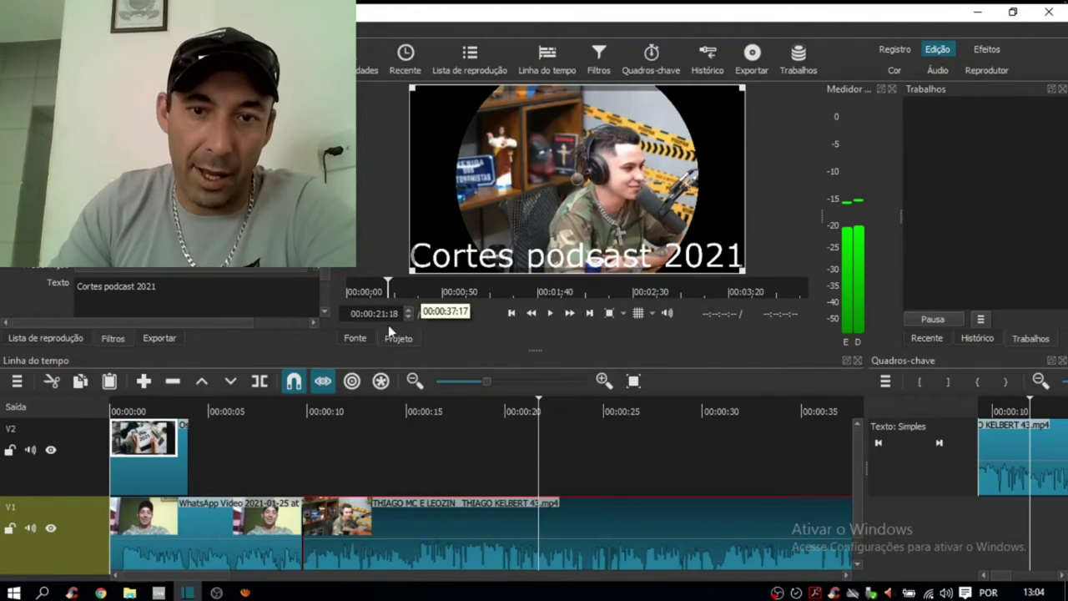
Set the title's font to Times New Roman in bold (Negrito)
click(324, 311)
click(323, 311)
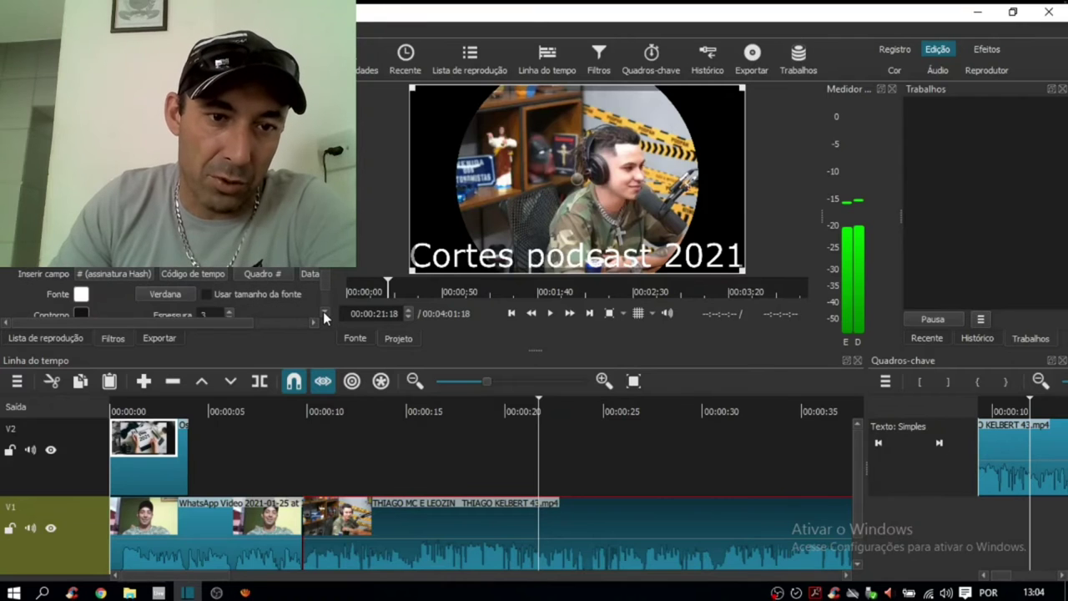
click(166, 295)
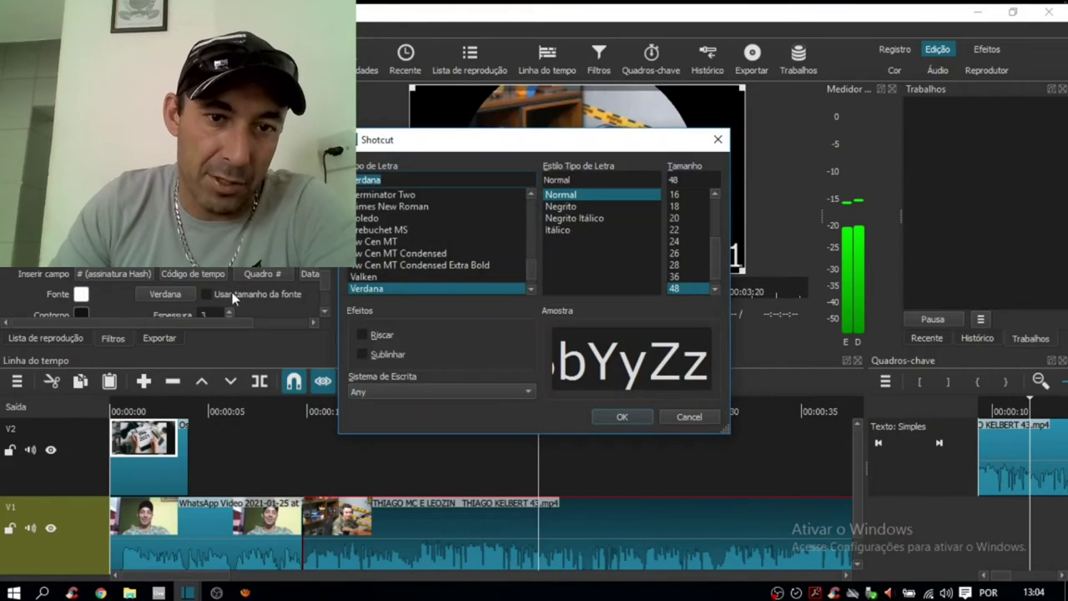
click(410, 208)
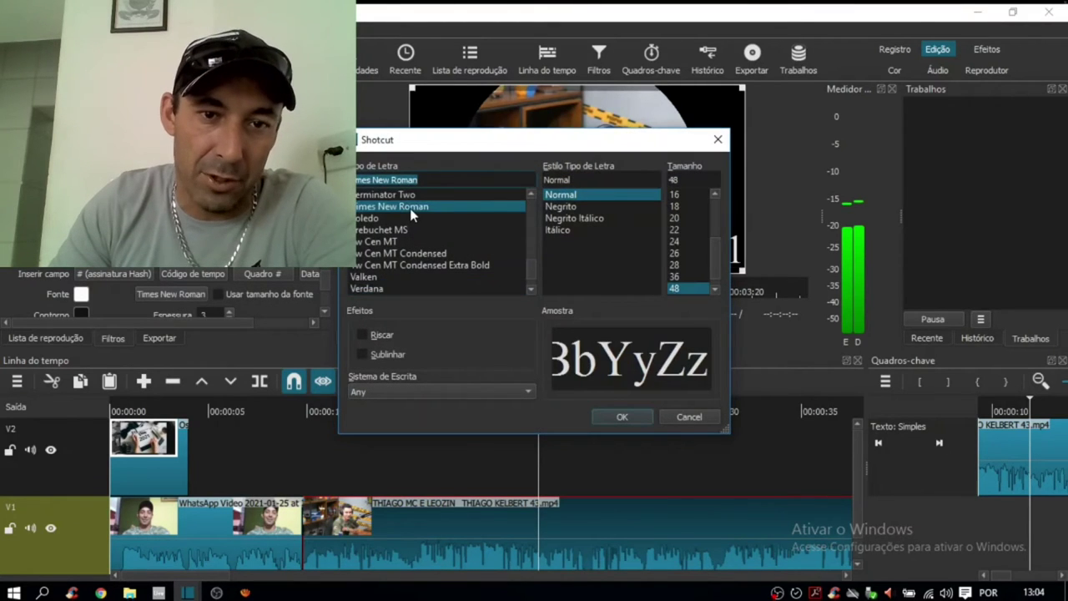
click(576, 207)
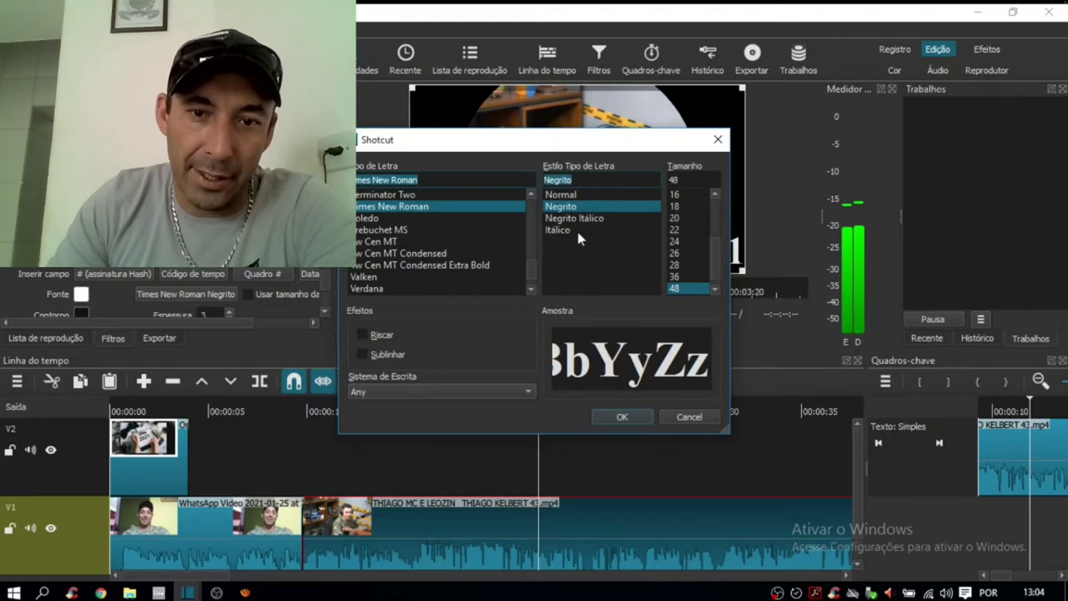
click(628, 419)
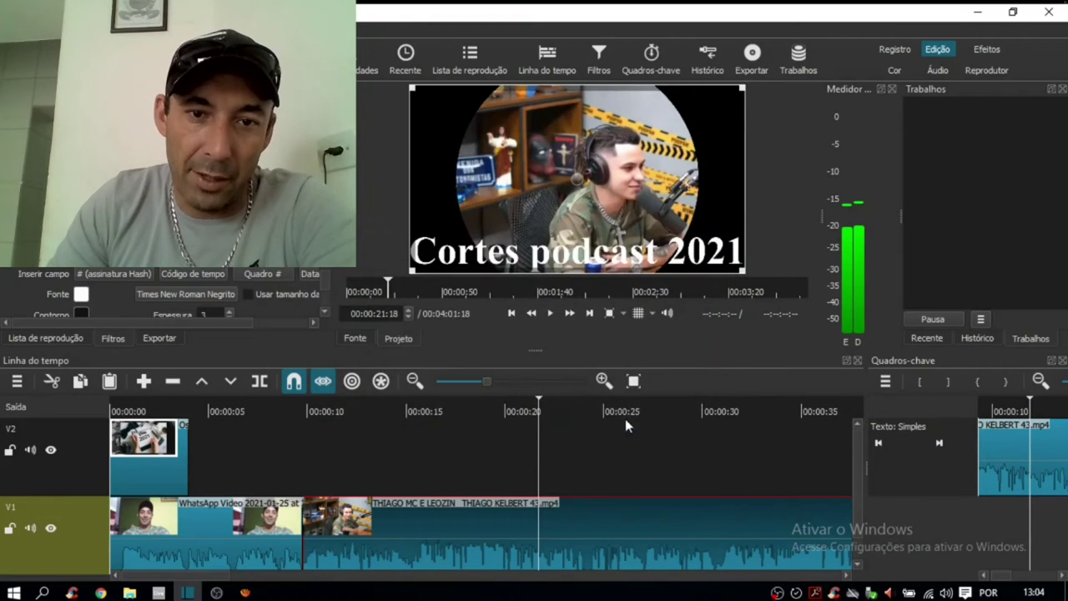
Change the title's font colour to the basic orange
click(84, 296)
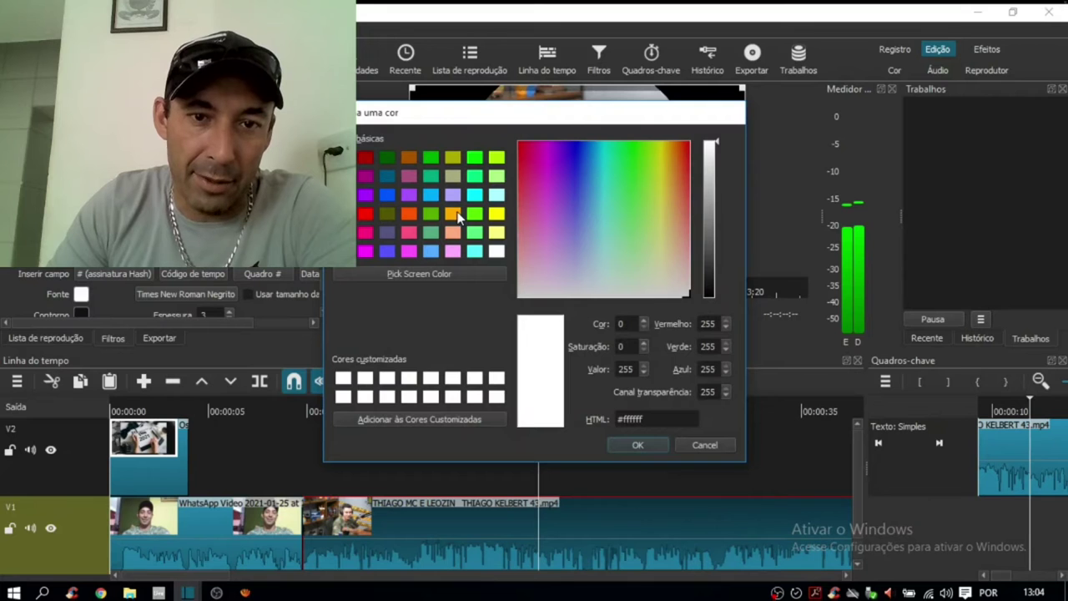
click(458, 217)
click(636, 446)
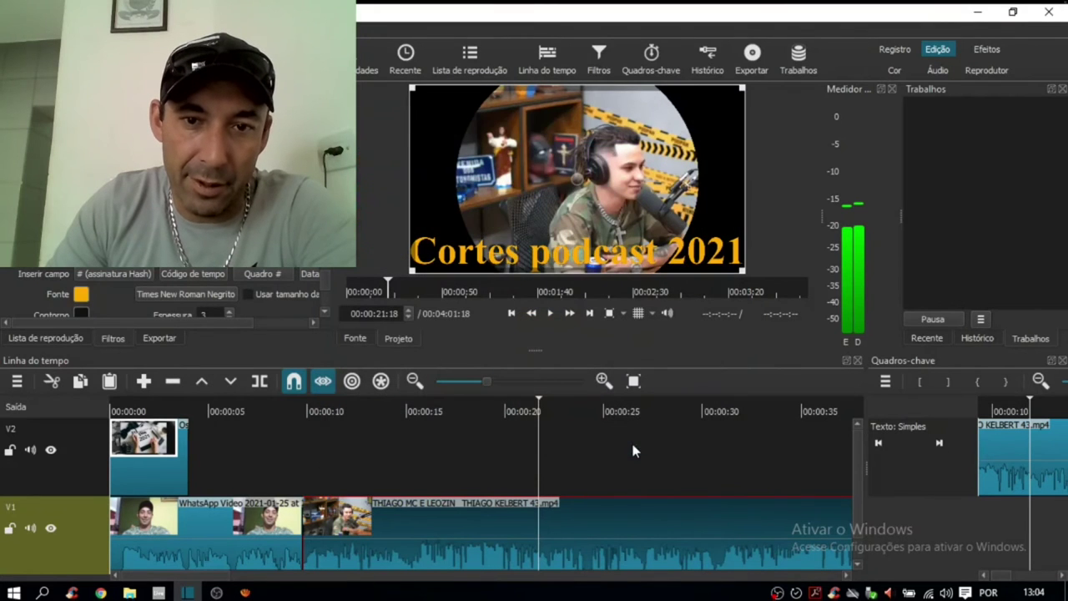
Shrink the title's text box to about half the frame's width and place it at the bottom of the circular mask
drag(742, 87, 673, 138)
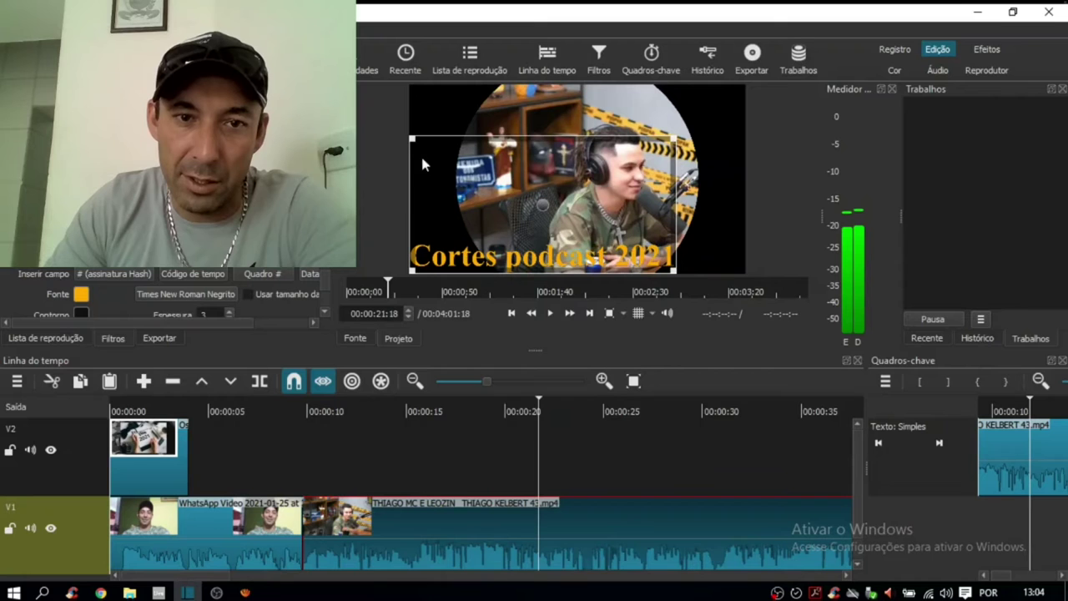
drag(410, 143, 518, 170)
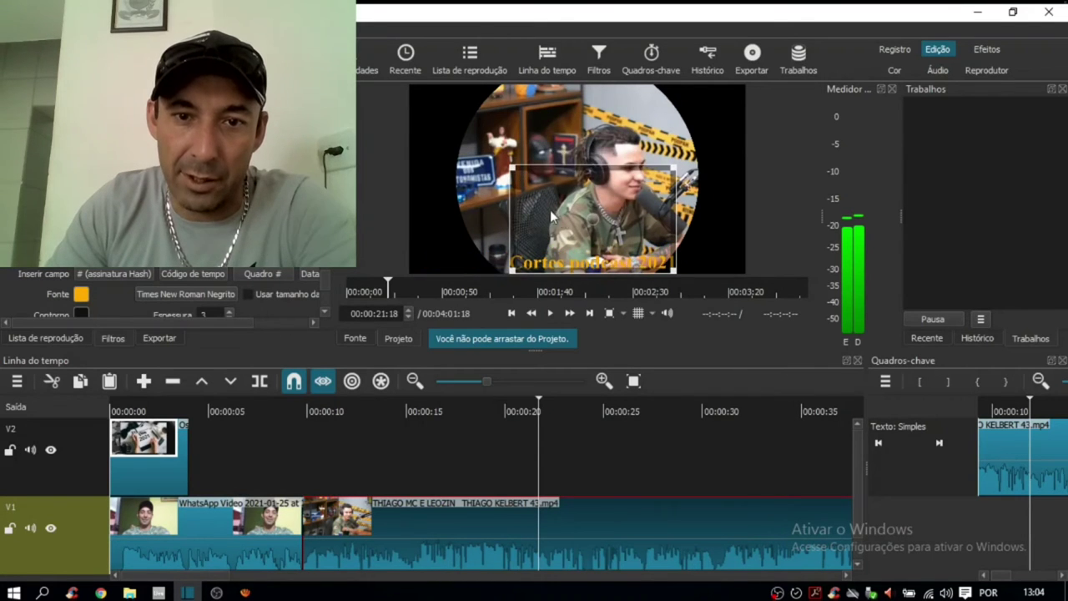
drag(585, 218, 578, 213)
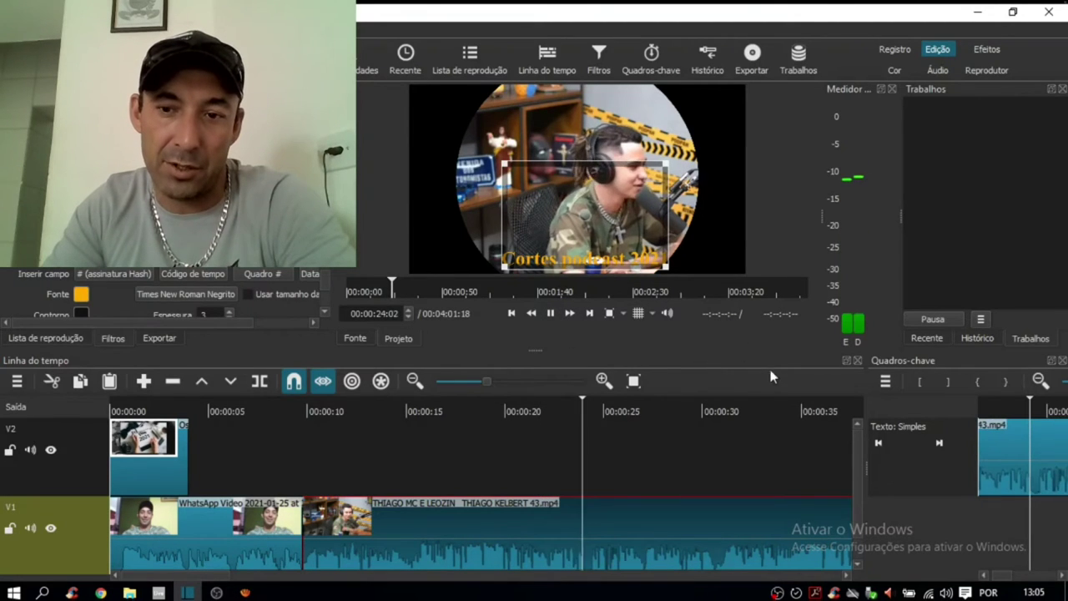
Preview the title over the podcast clip from about 00:00:40, and check it again at about 00:01:21
click(551, 313)
scroll(712, 521, right, 5)
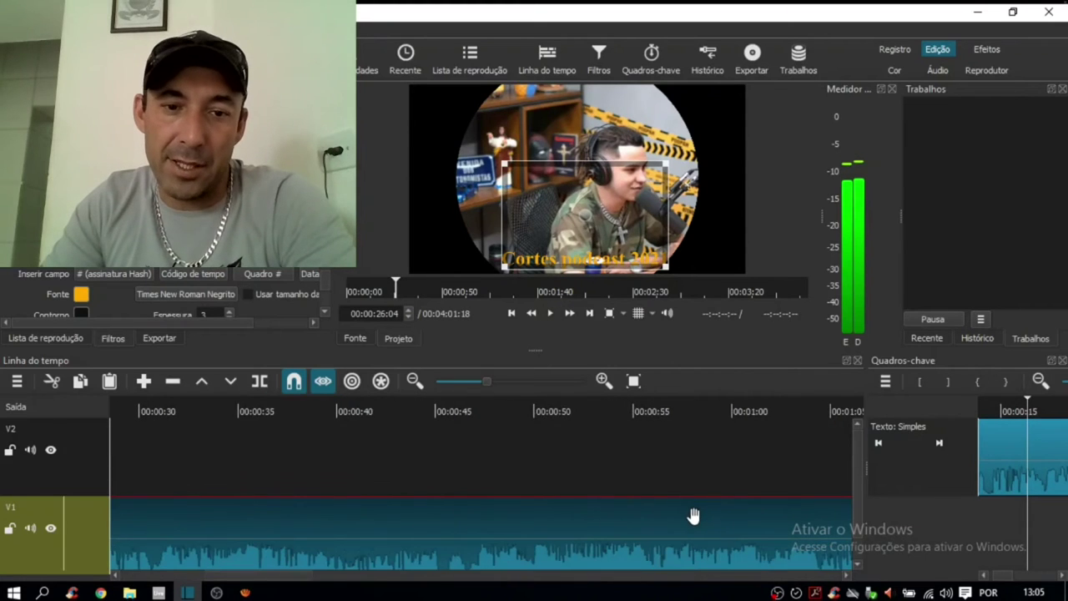
click(356, 406)
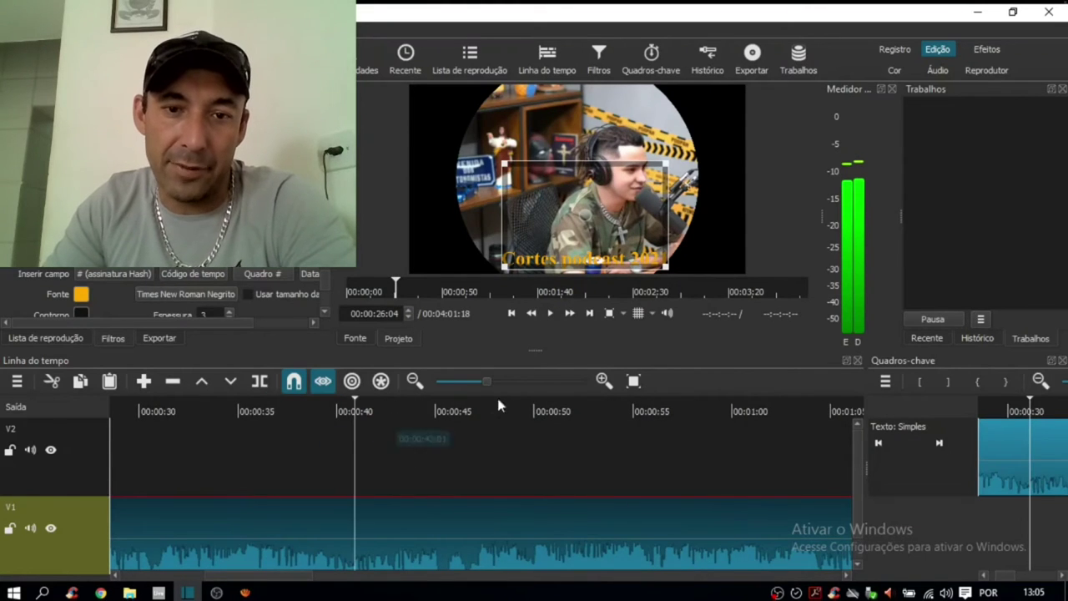
click(550, 314)
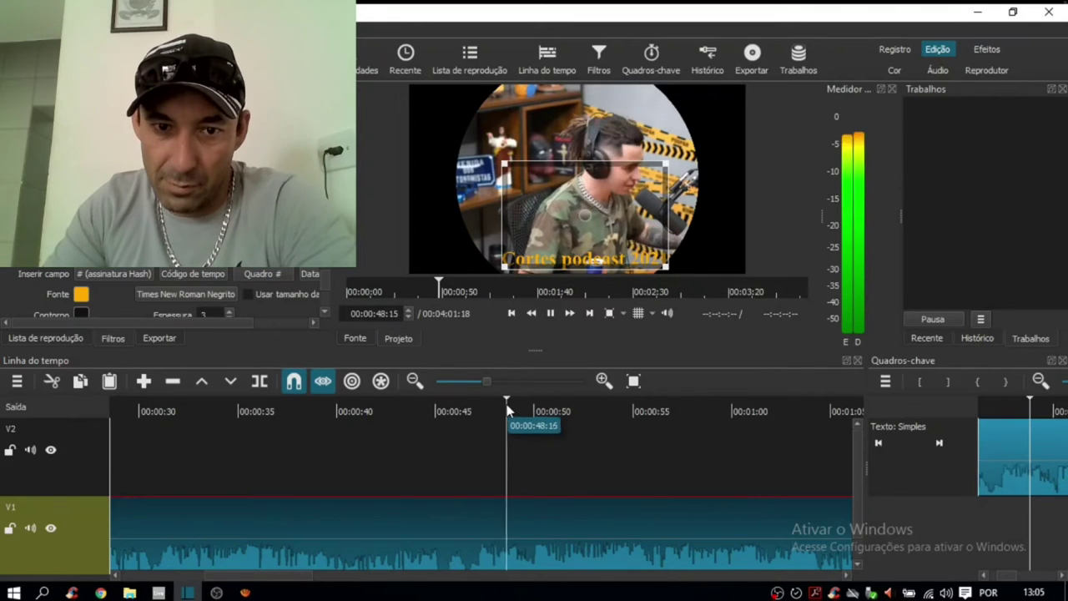
scroll(718, 501, right, 5)
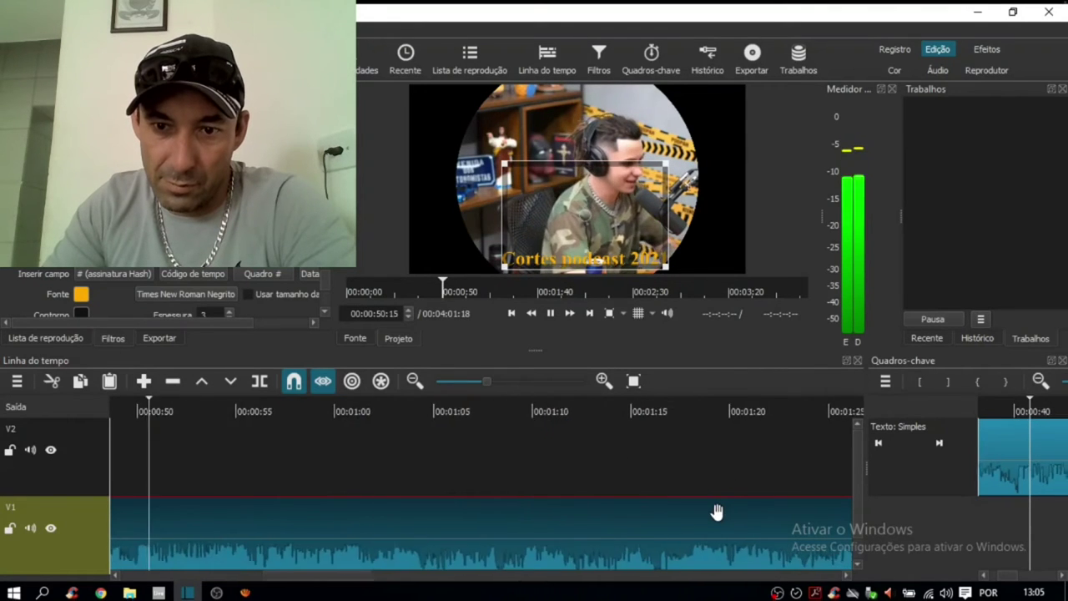
click(754, 413)
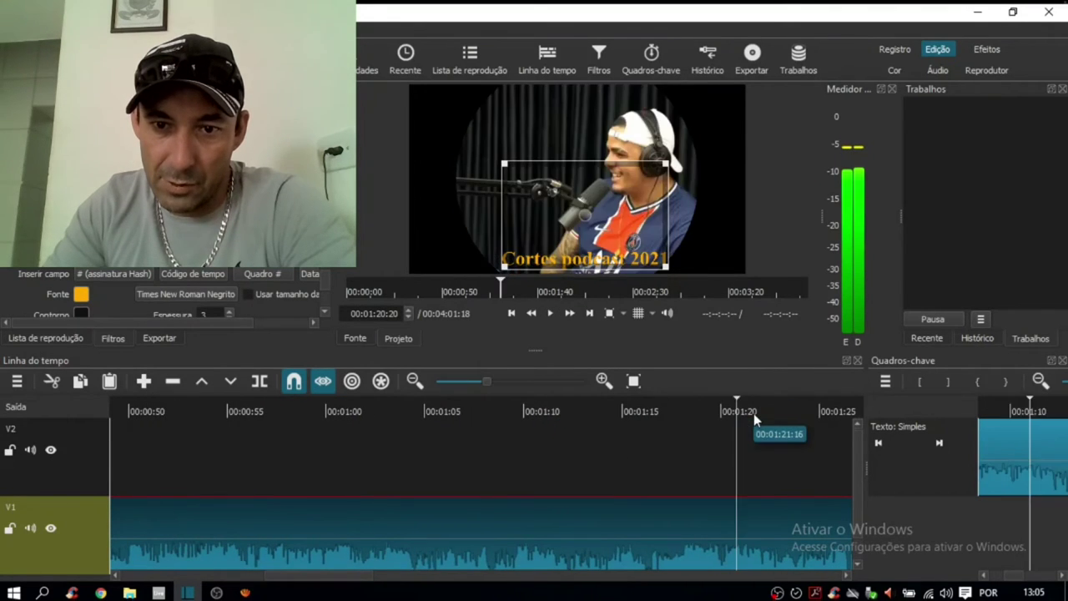
Split the podcast clip on V1 at 00:03:54:12 and remove the piece after the cut
scroll(757, 500, right, 5)
scroll(571, 523, right, 15)
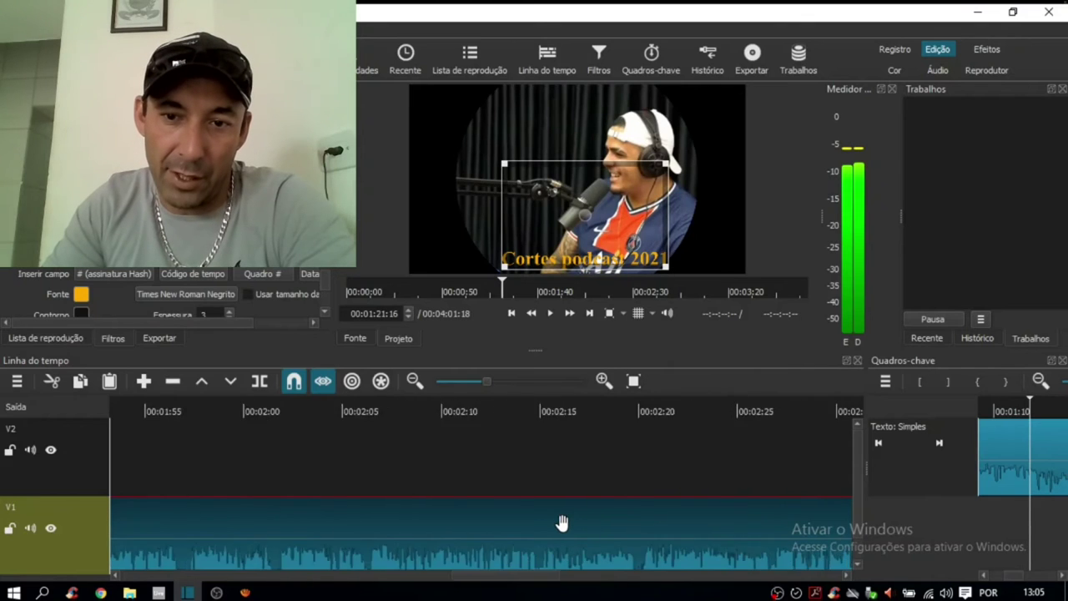
scroll(593, 499, right, 8)
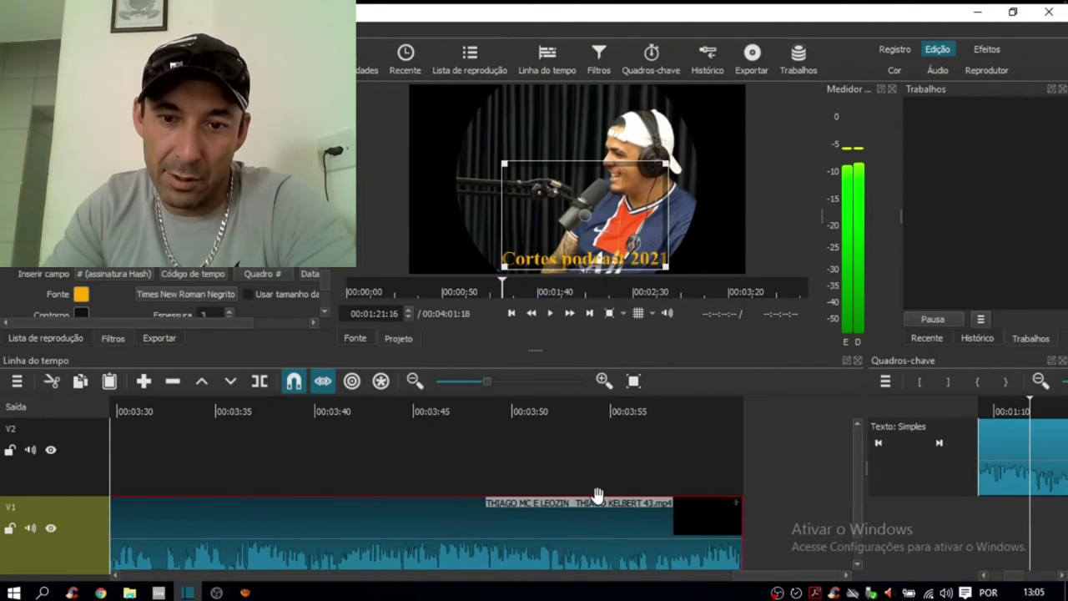
click(594, 410)
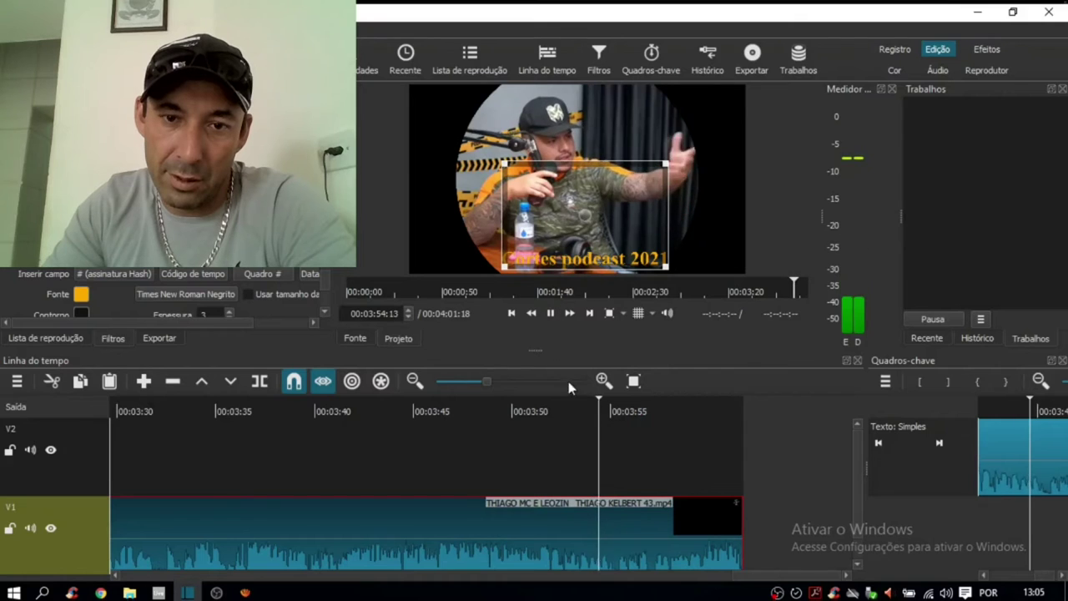
click(361, 410)
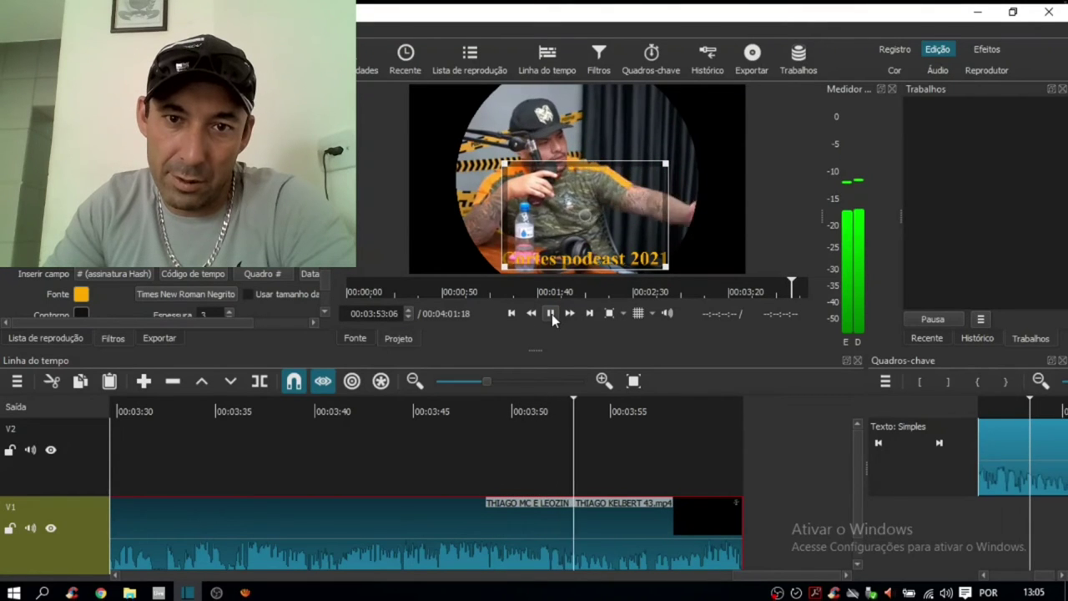
click(552, 313)
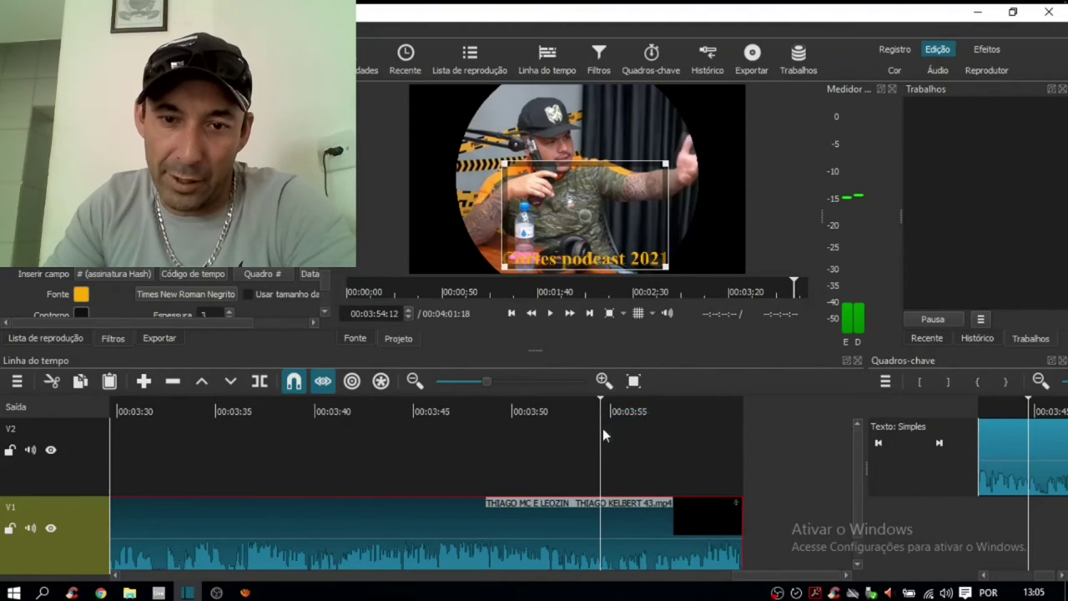
click(259, 382)
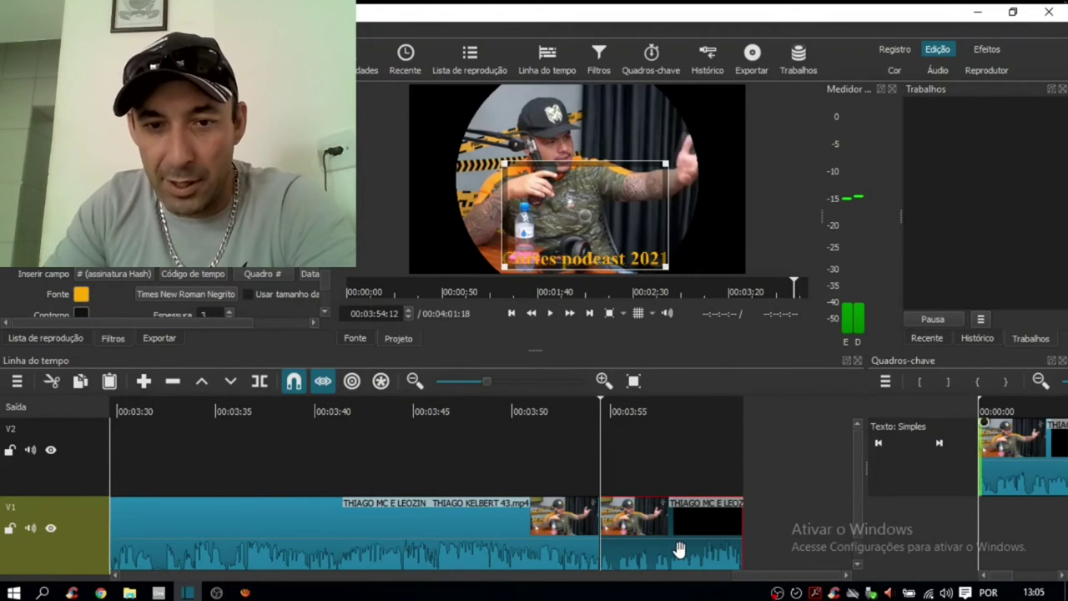
click(175, 381)
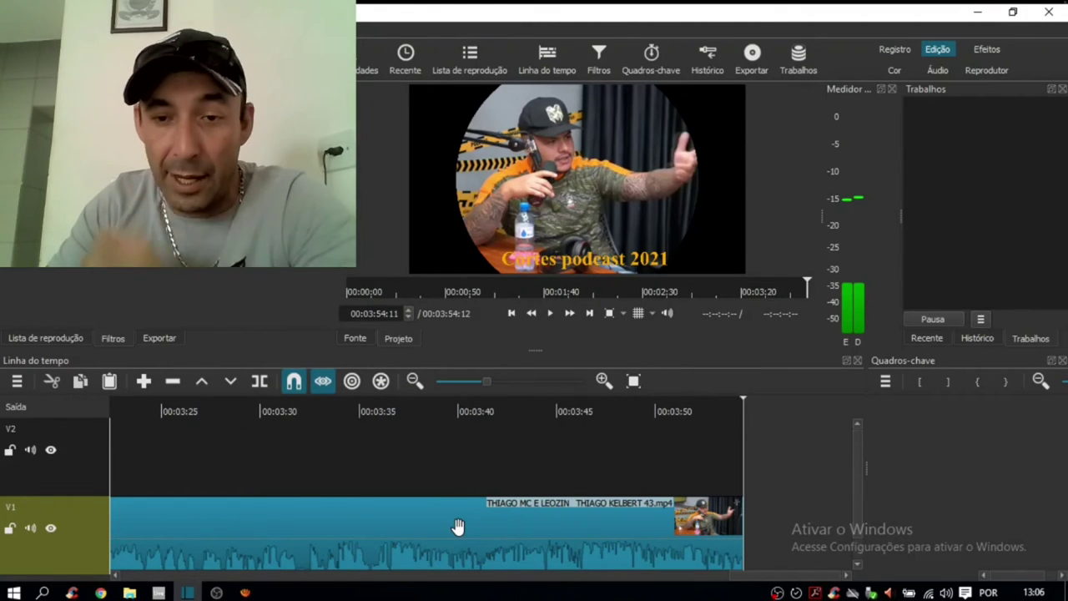
Check the podcast clip's trimmed end, and view it again at about 00:03:30
click(551, 313)
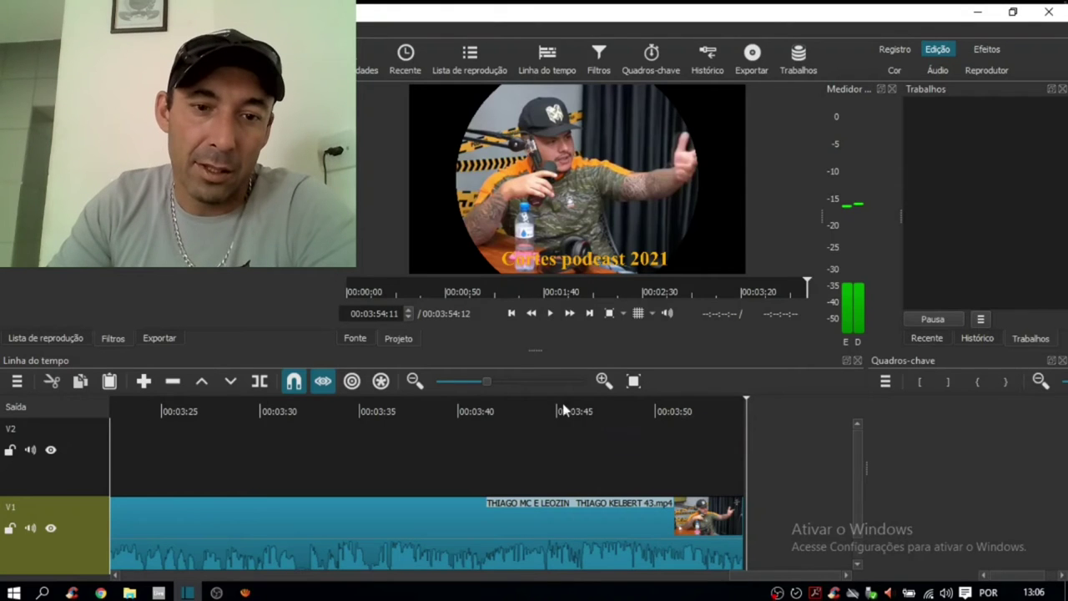
click(266, 411)
scroll(426, 494, up, 5)
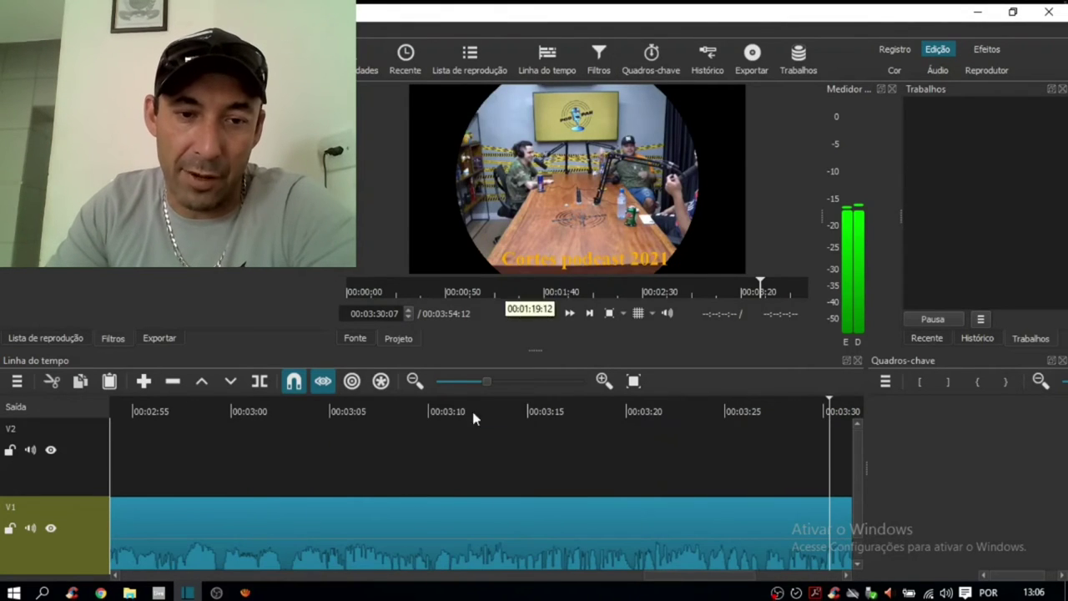
Examine the filters available for the podcast clip on V1, from the 360 filters down to Gradiente and the text filters
click(439, 536)
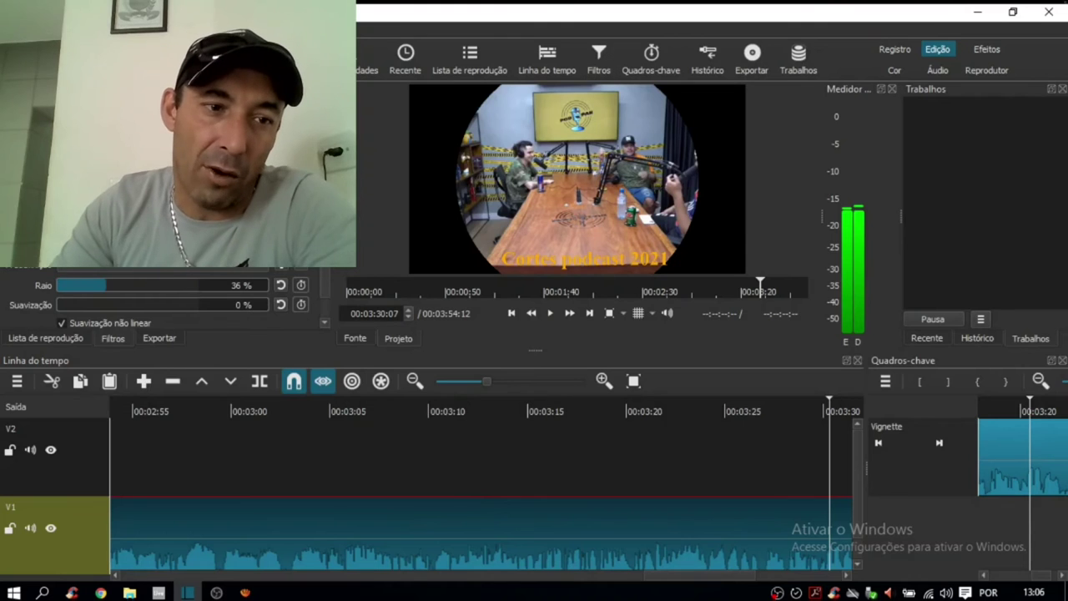
scroll(158, 301, up, 3)
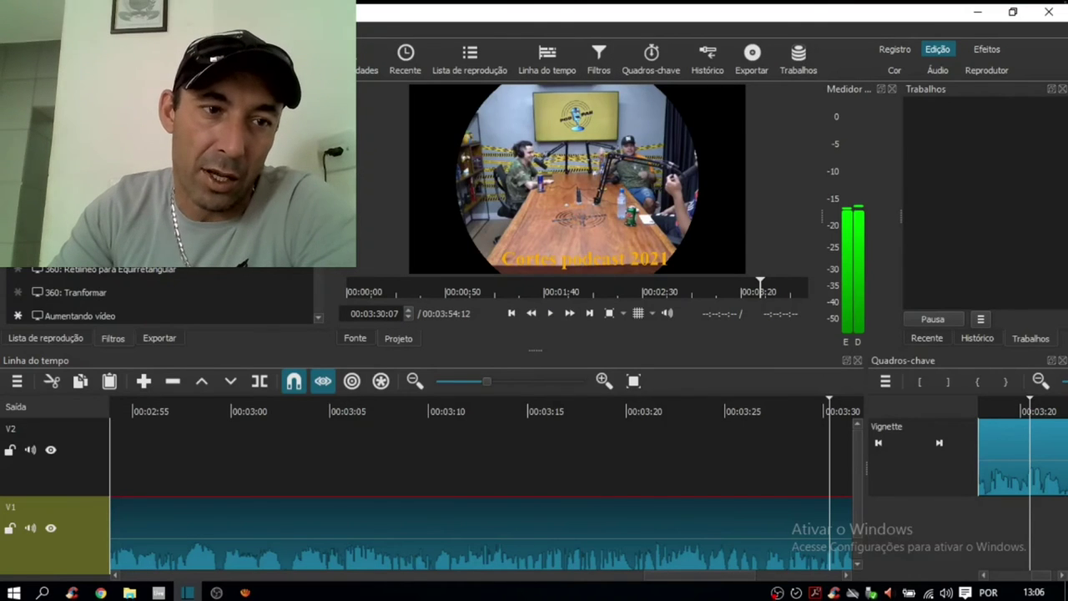
scroll(158, 296, down, 3)
scroll(96, 273, down, 5)
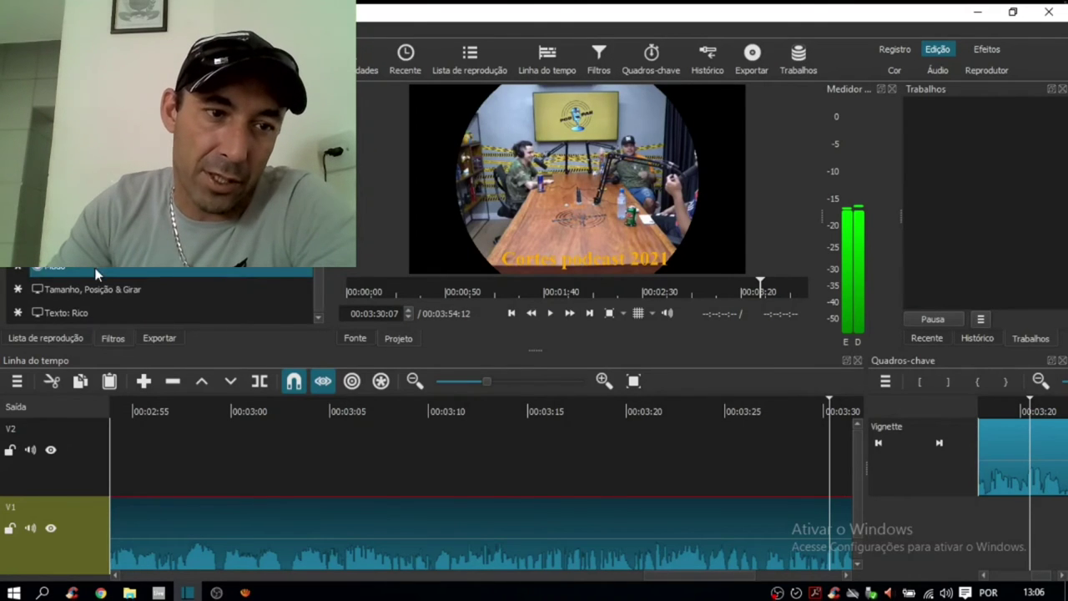
scroll(100, 284, up, 3)
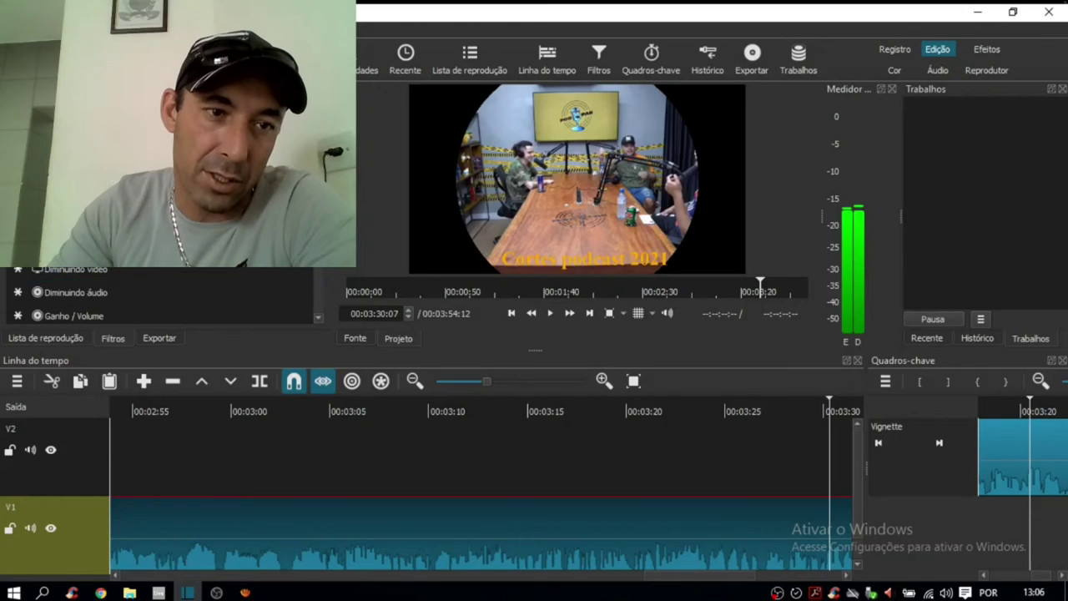
scroll(100, 292, down, 3)
scroll(100, 292, up, 4)
scroll(100, 292, up, 5)
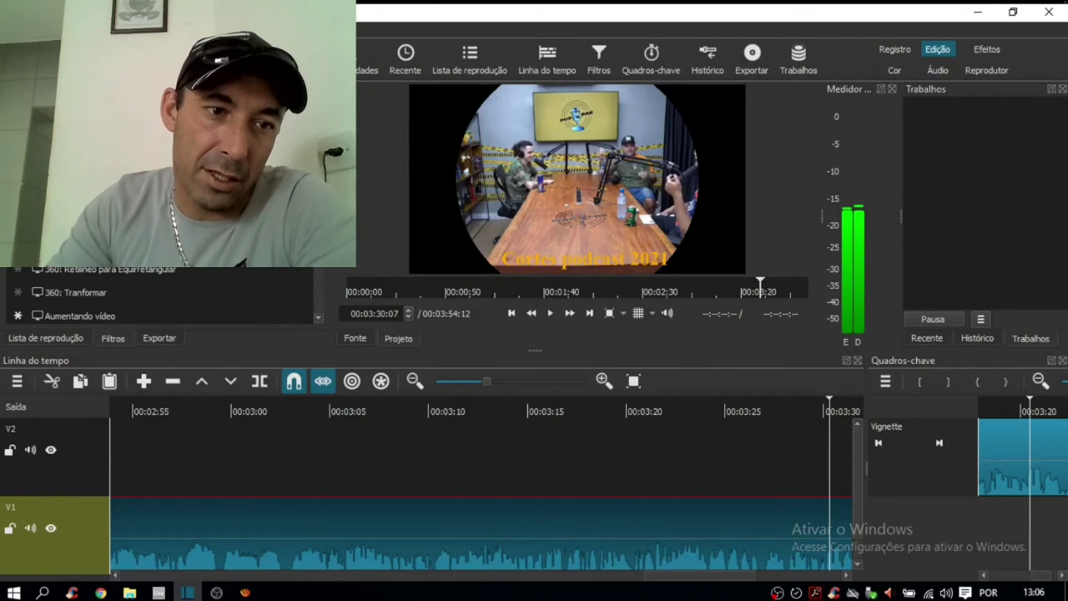
scroll(101, 292, down, 5)
scroll(136, 278, down, 4)
scroll(136, 279, up, 4)
scroll(134, 280, up, 3)
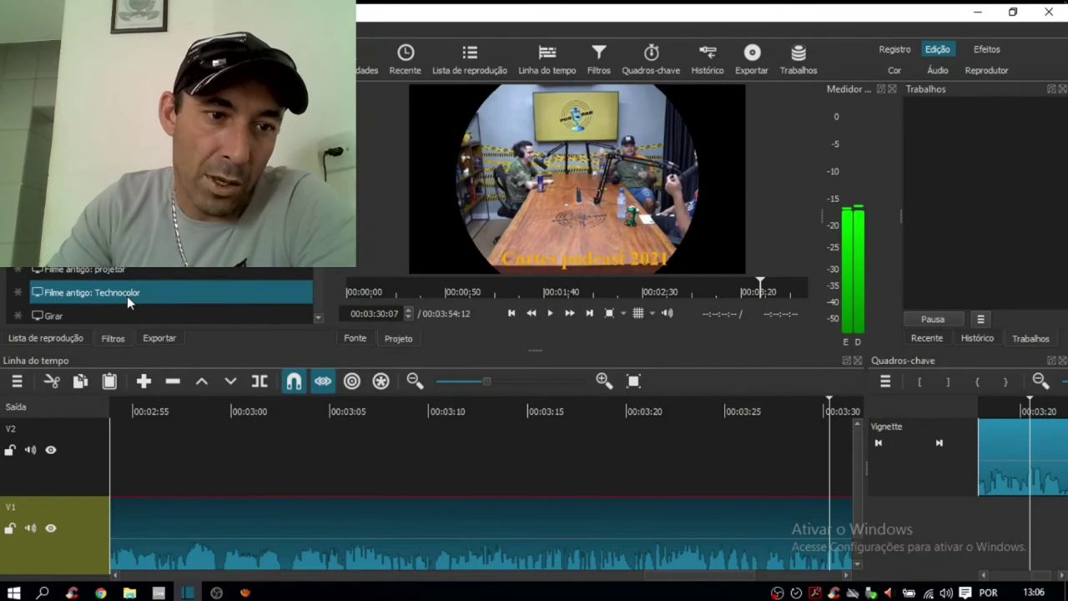
scroll(124, 292, down, 2)
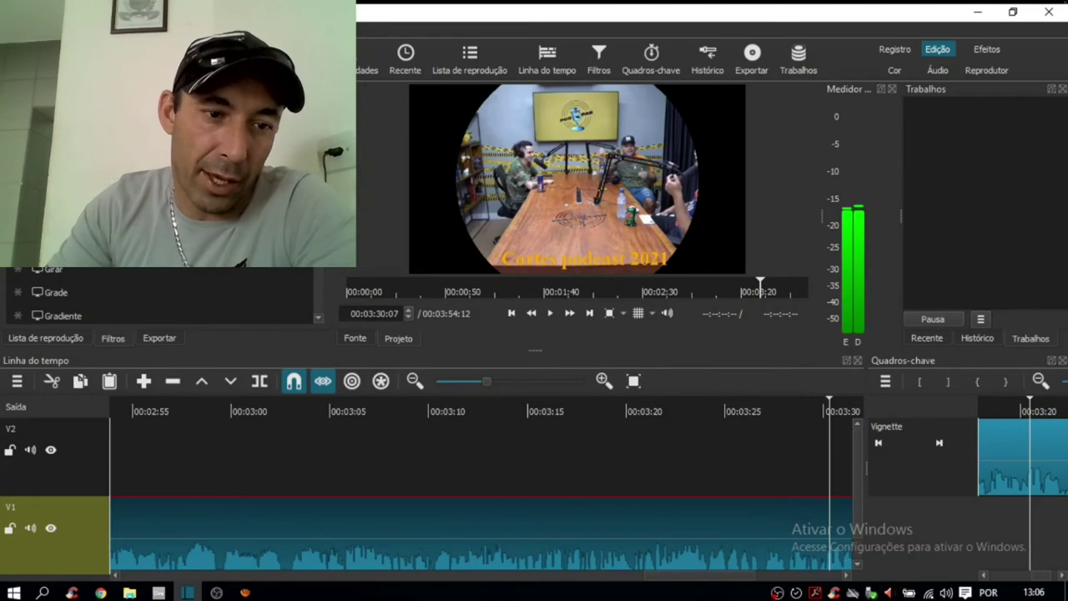
click(62, 316)
Add the Filme antigo: projetor filter to the Flow 2021 clip at the start of V2
scroll(399, 511, left, 15)
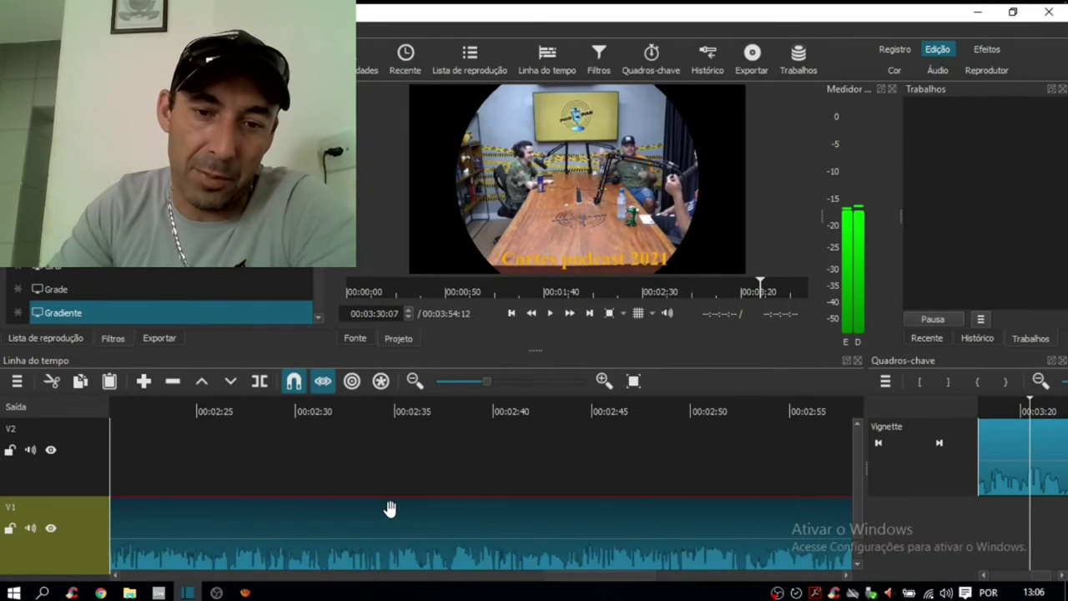
scroll(394, 502, left, 18)
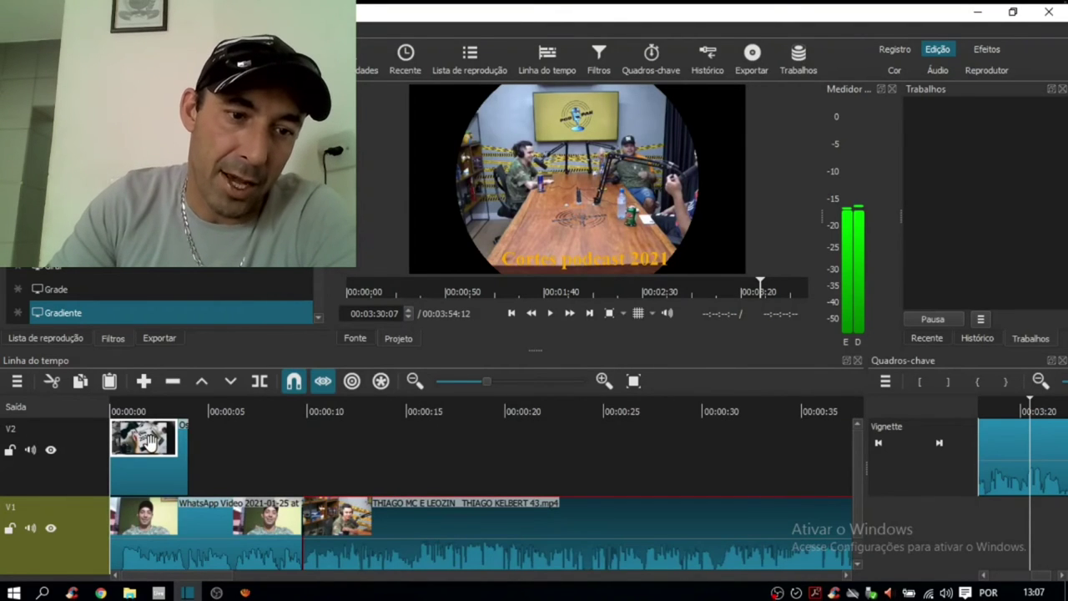
click(150, 466)
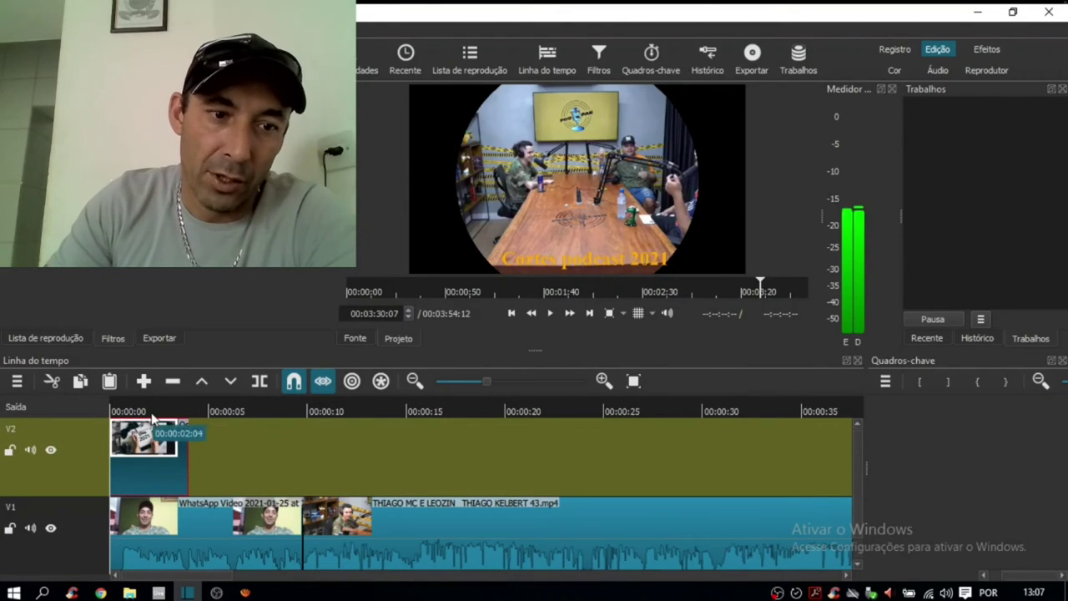
click(145, 425)
click(138, 443)
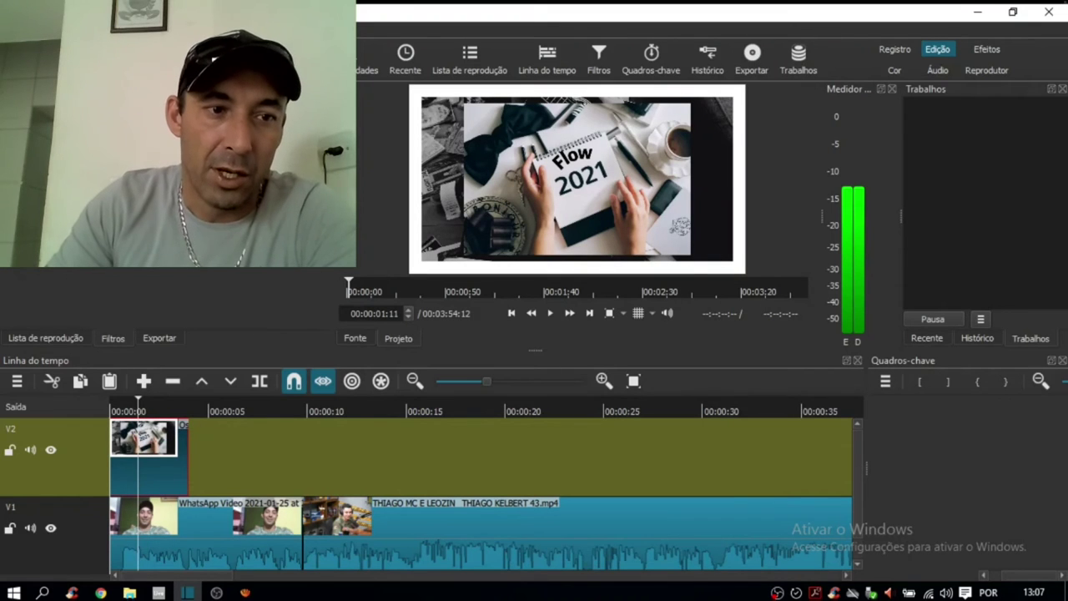
scroll(159, 296, down, 3)
click(158, 271)
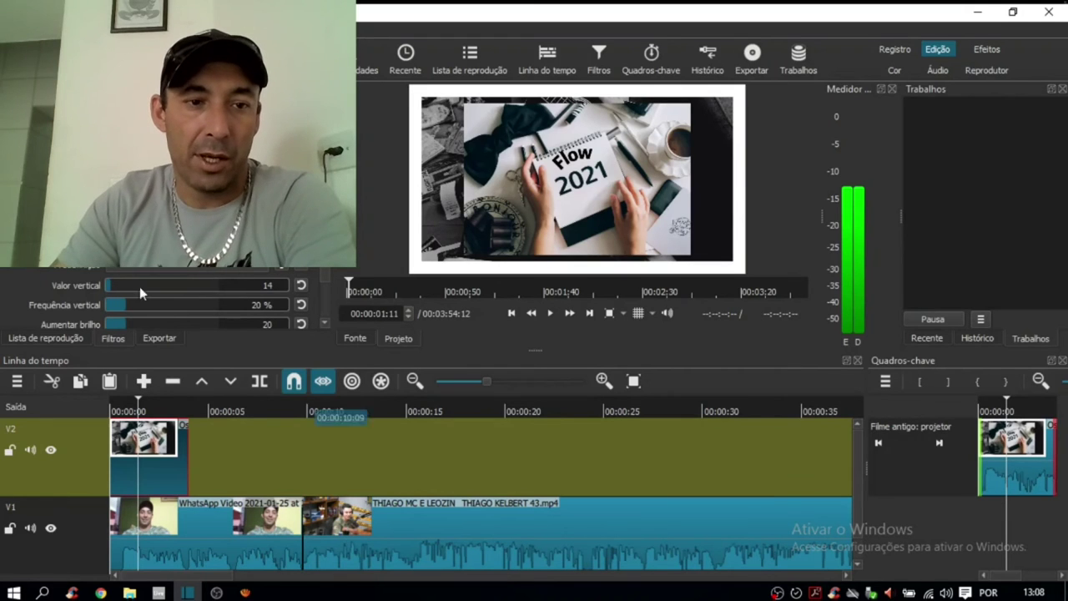
Preview the projector filter on the Flow 2021 clip and return the playhead to 00:00:00:10
click(550, 312)
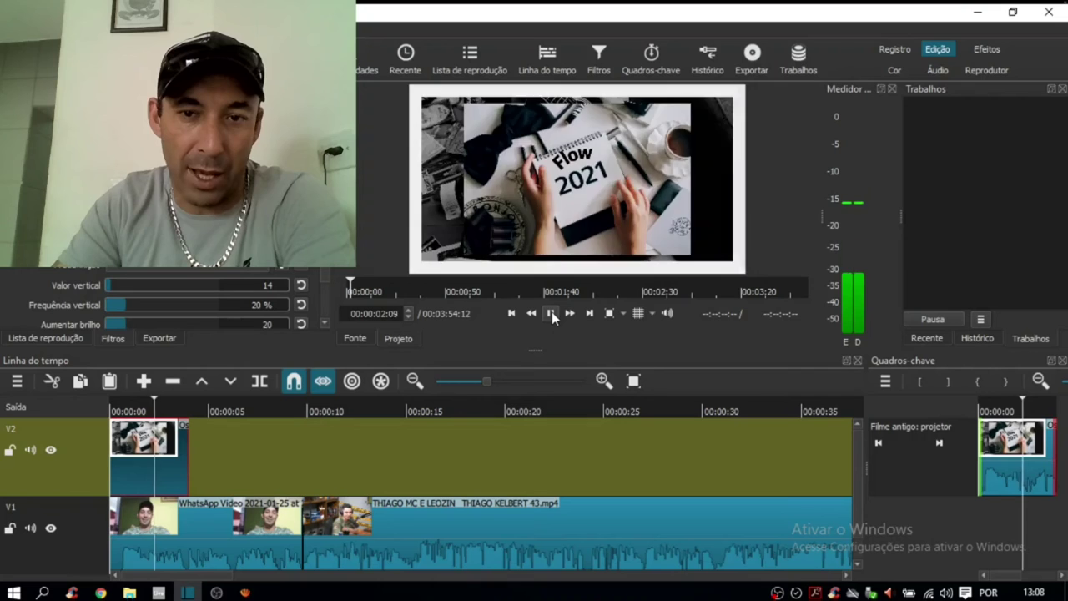
click(552, 311)
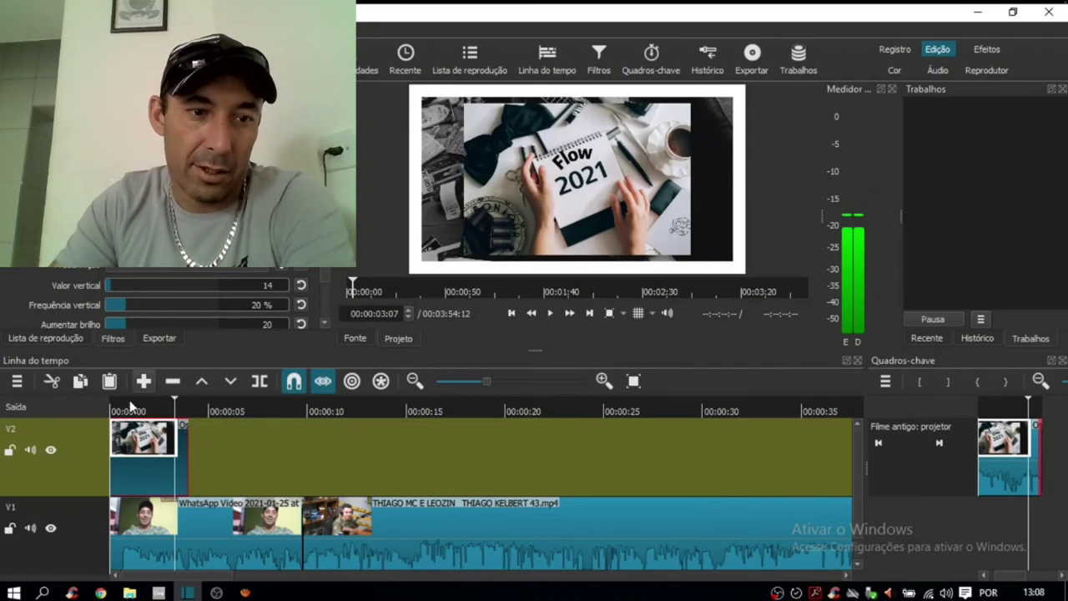
click(117, 410)
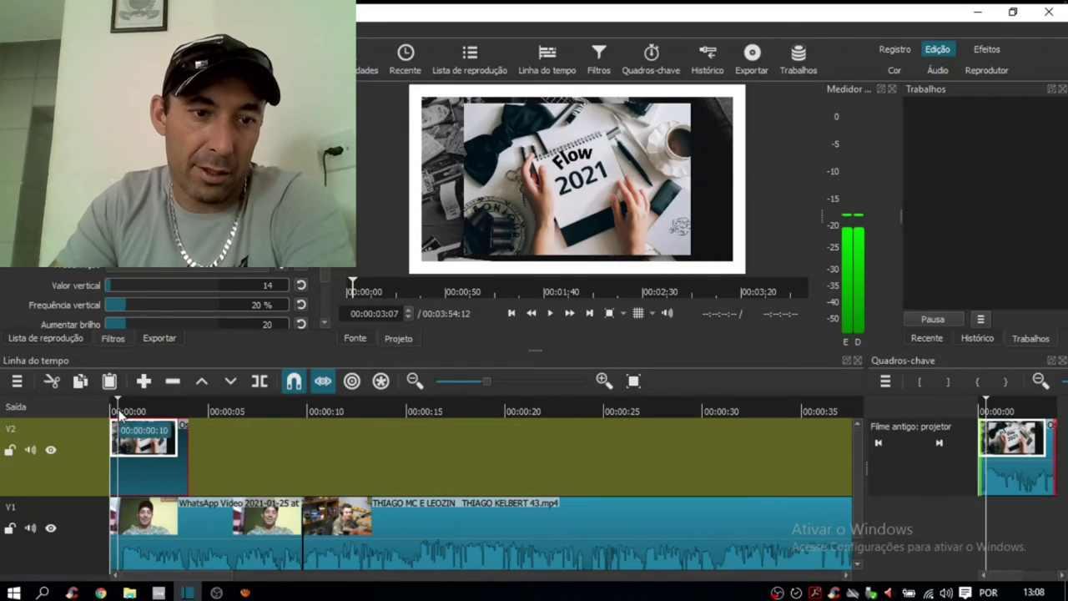
Set the projector filter's vertical frequency to 1 % and its brightness increase to 71, and preview the clip
click(112, 304)
drag(112, 304, 106, 303)
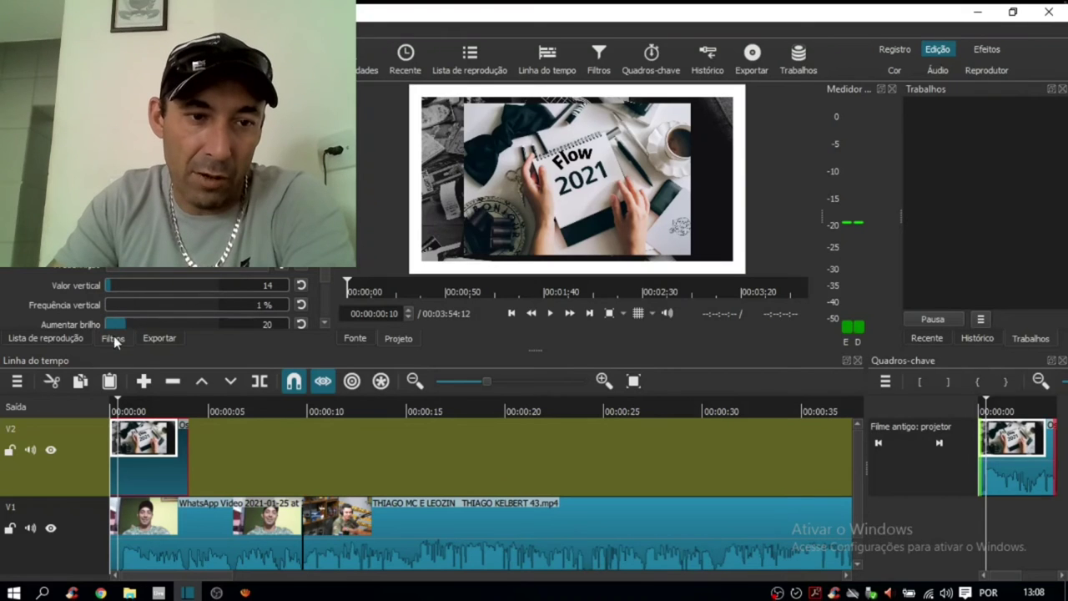
drag(125, 320, 188, 319)
click(551, 314)
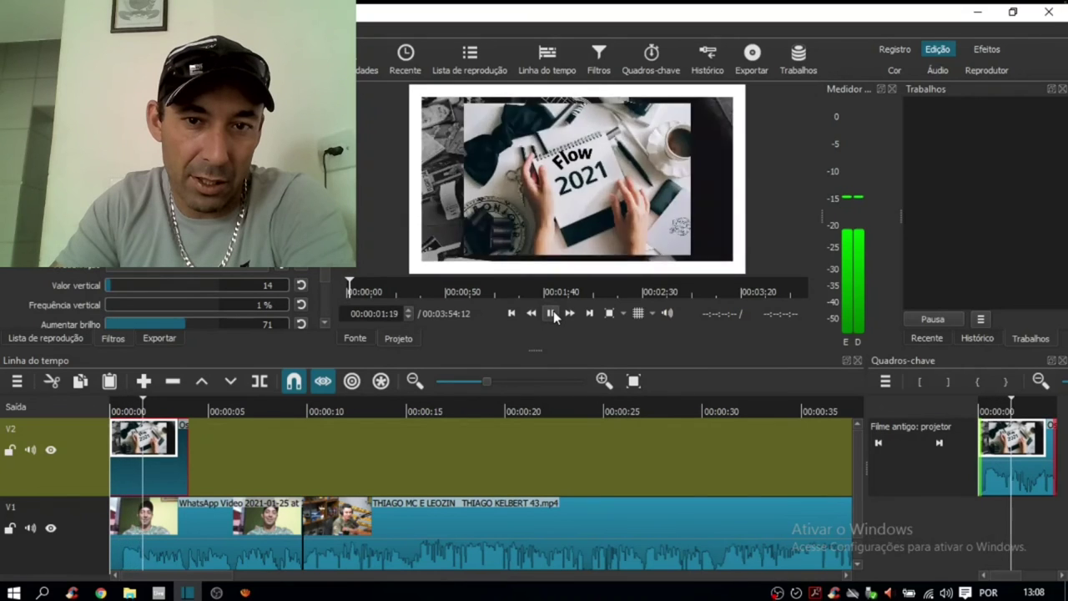
click(554, 311)
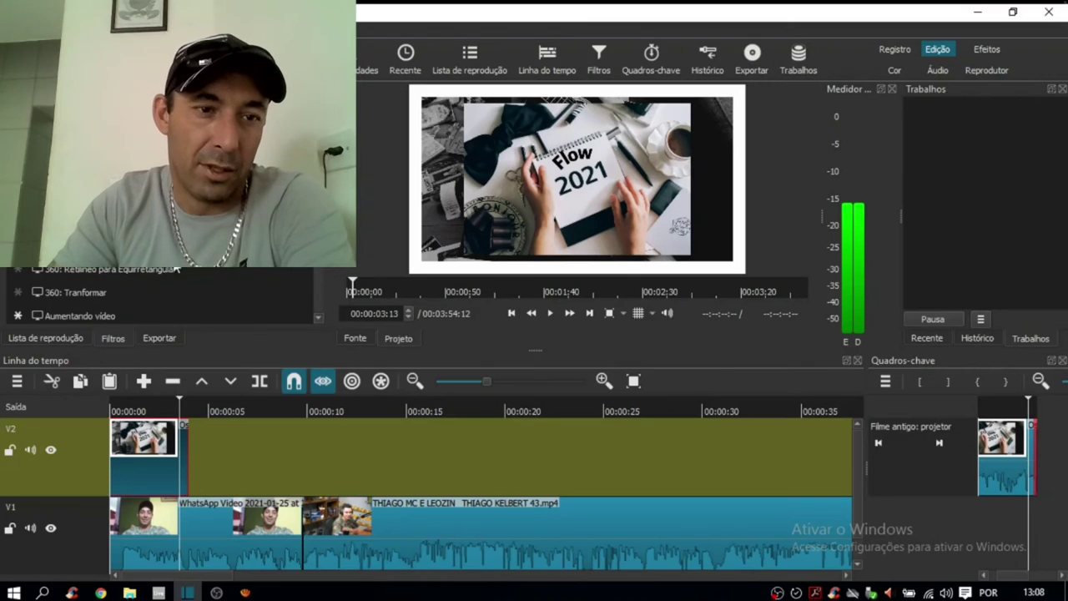
Add the Graduação de Cores filter to the Flow 2021 clip on V2
scroll(81, 270, down, 4)
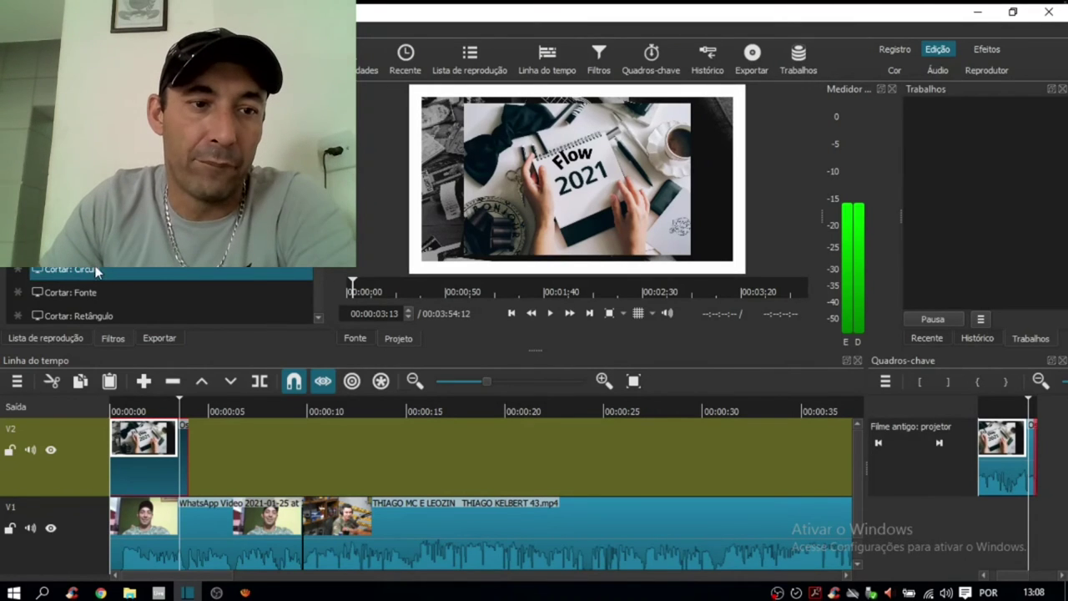
scroll(129, 271, down, 4)
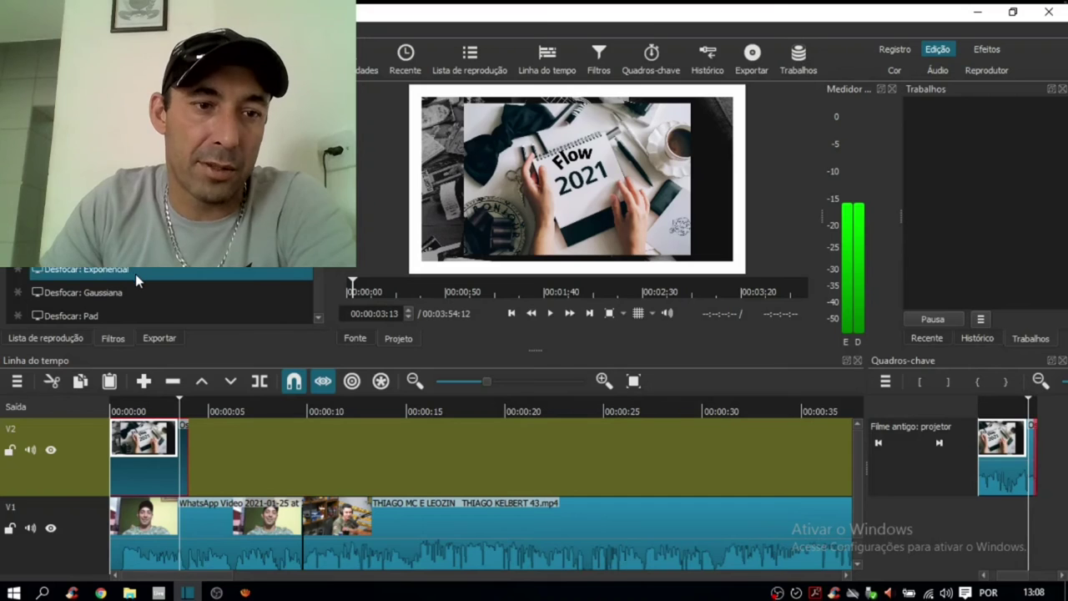
scroll(125, 276, down, 3)
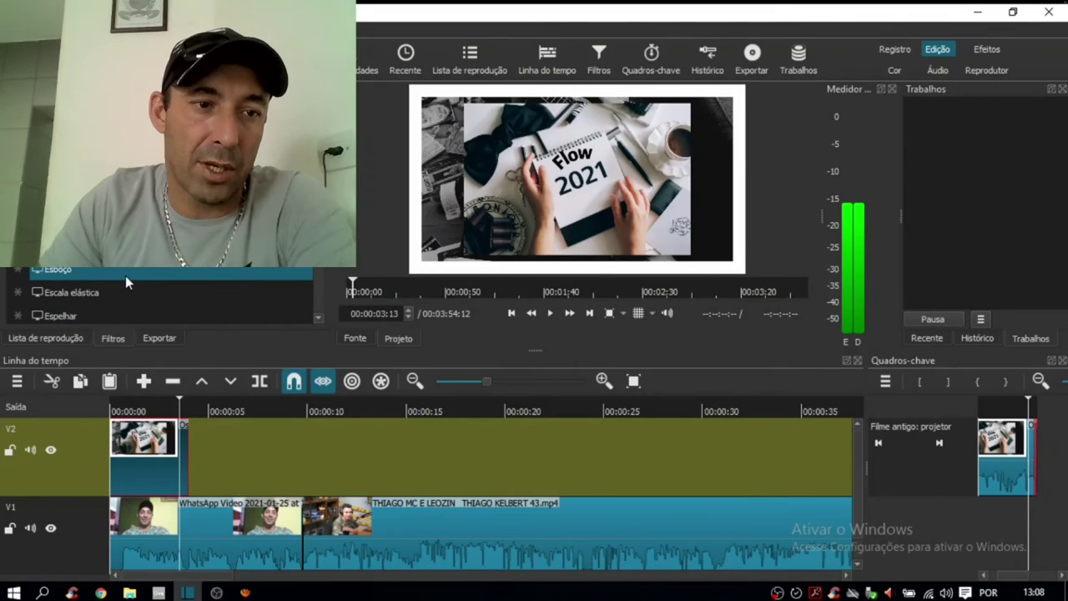
scroll(125, 271, down, 3)
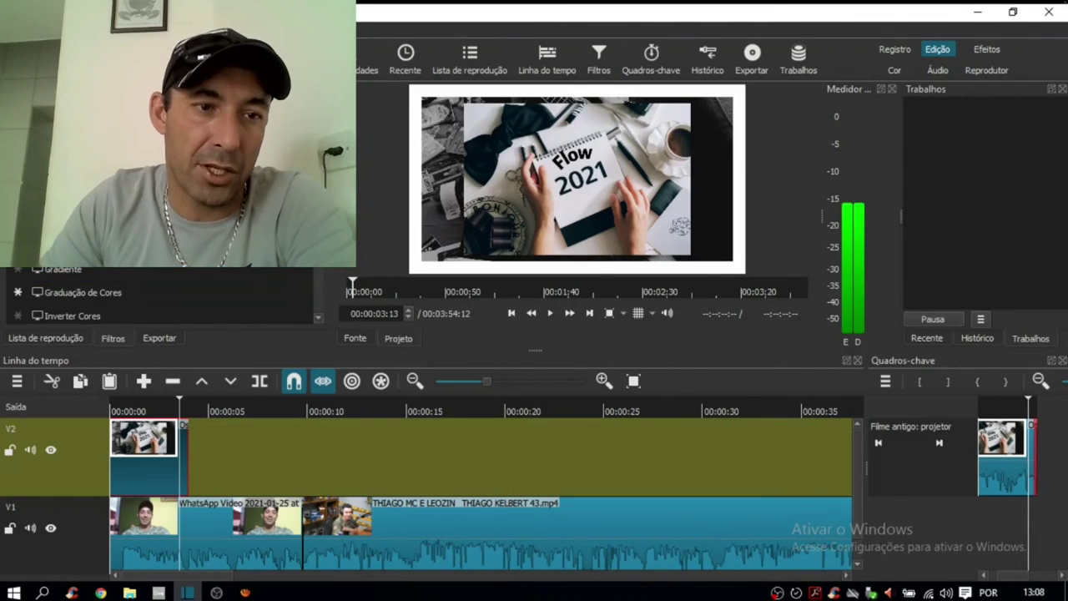
click(92, 293)
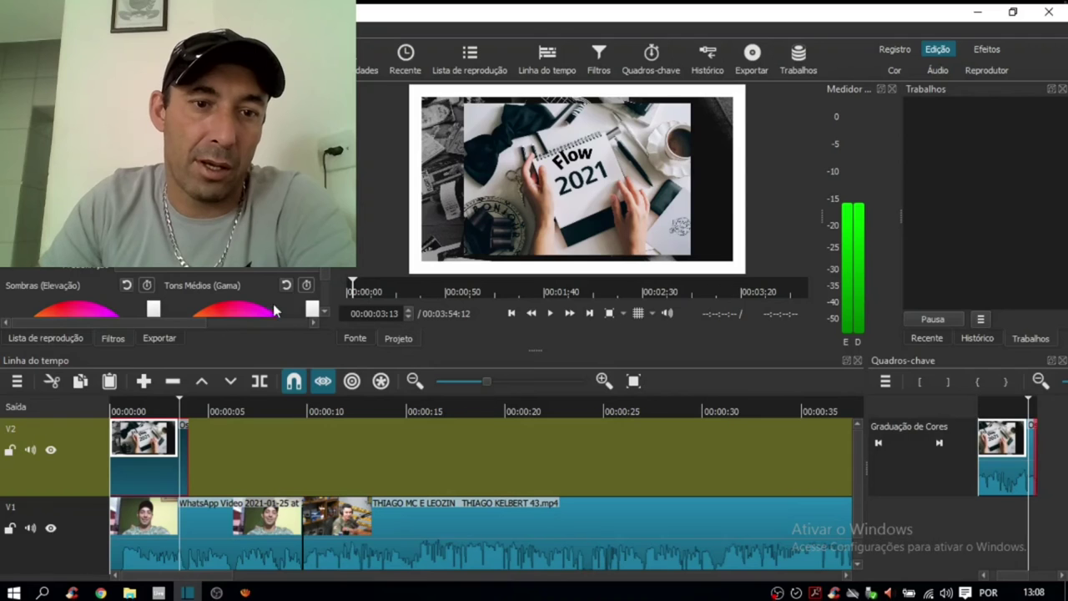
Shift the colour grading's midtones to yellow-green and its shadows to a darker, warmer tint
click(325, 314)
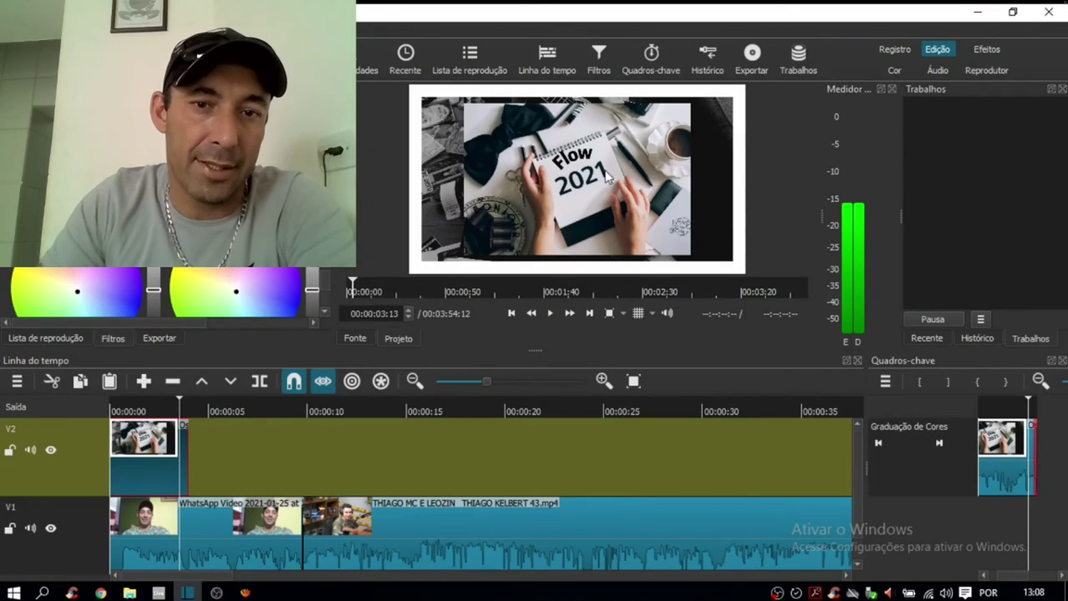
drag(236, 281, 202, 272)
click(183, 274)
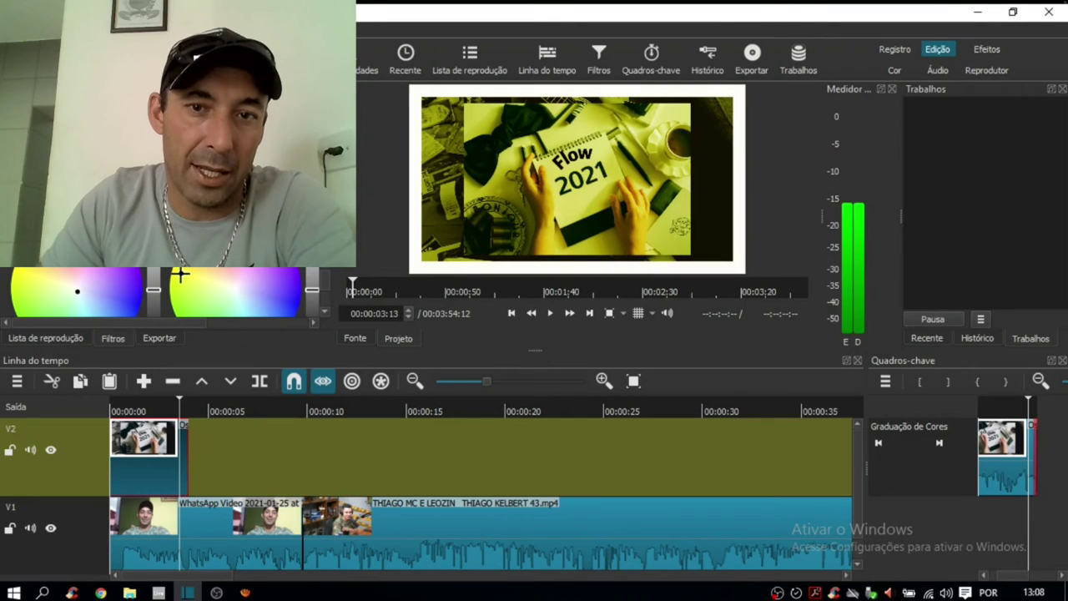
drag(263, 287, 242, 305)
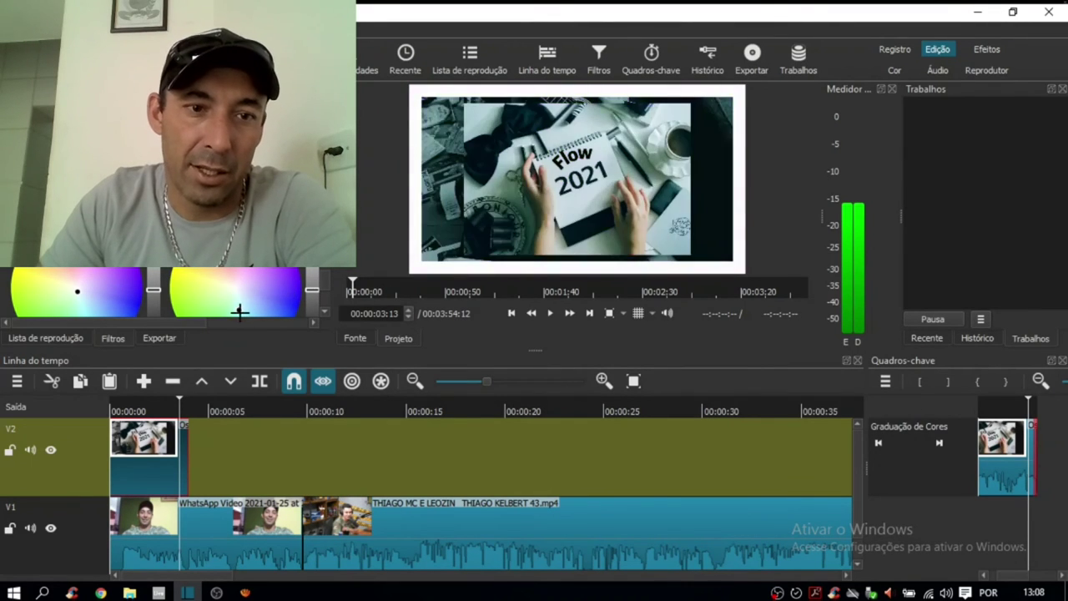
drag(221, 270, 184, 290)
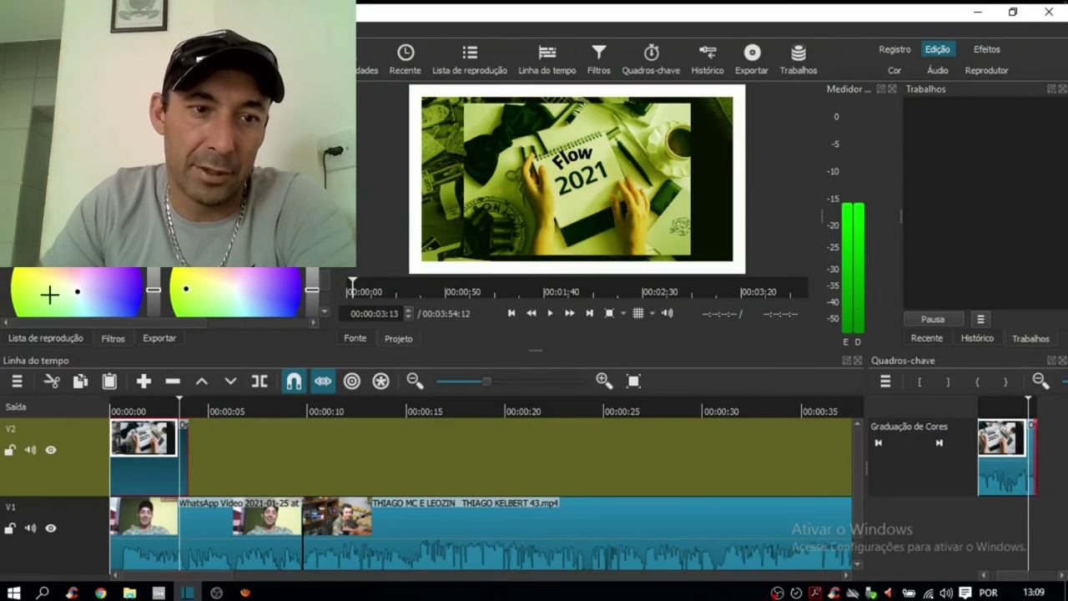
drag(88, 281, 93, 305)
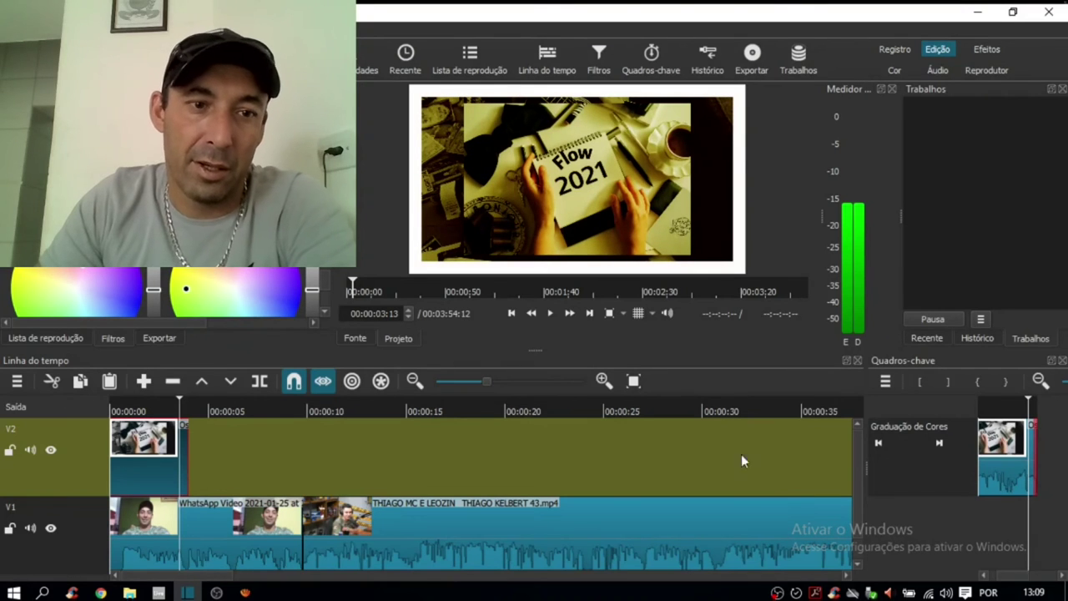
Preview the edited video from its start through the intro clips to about 00:00:19 in the podcast clip
click(544, 316)
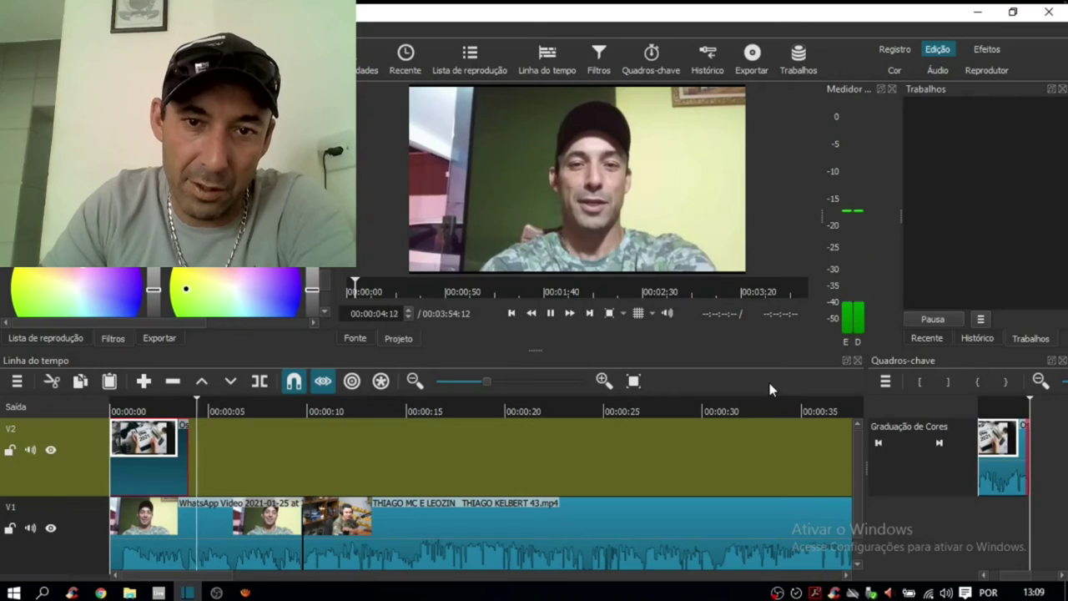
key(Home)
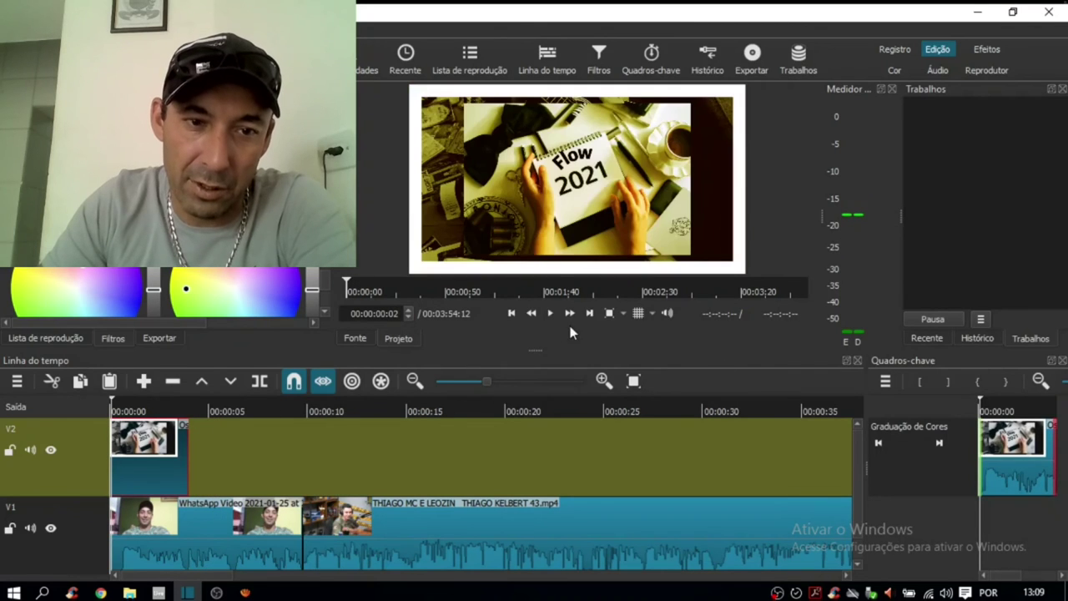
click(551, 313)
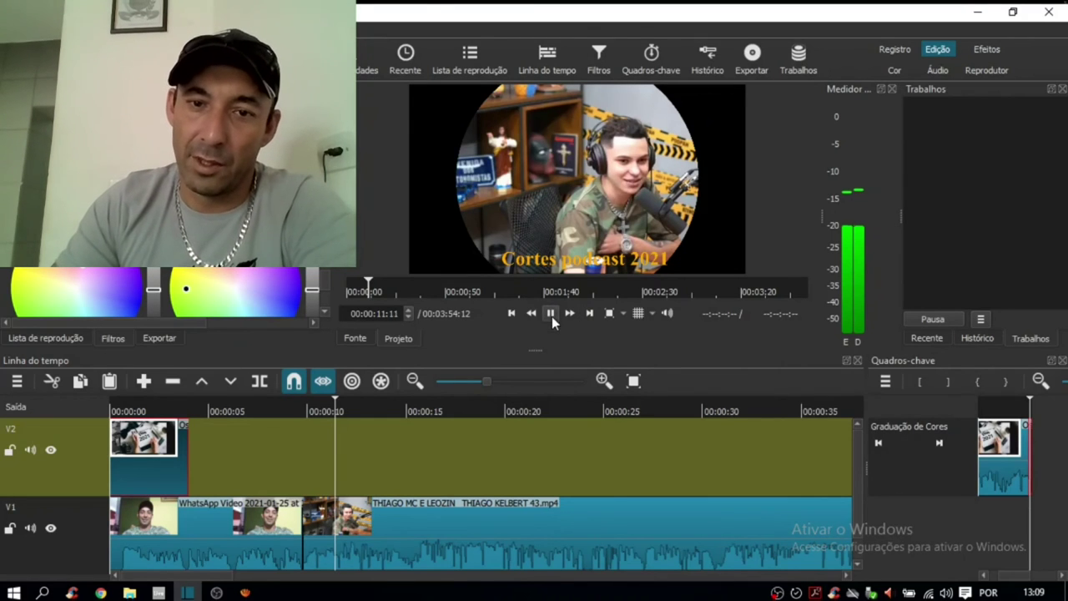
click(551, 313)
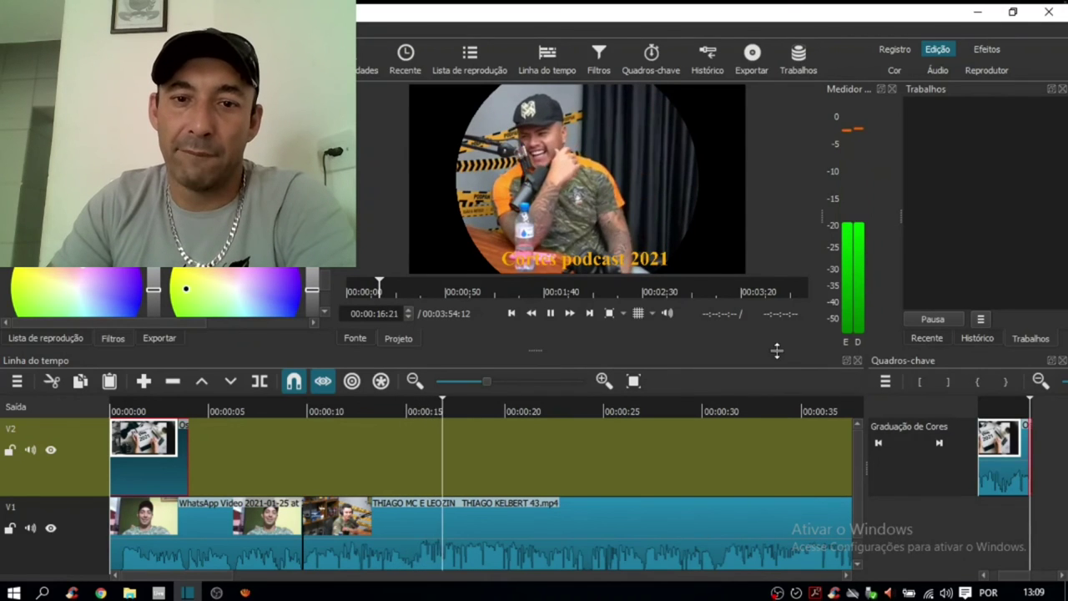
click(550, 314)
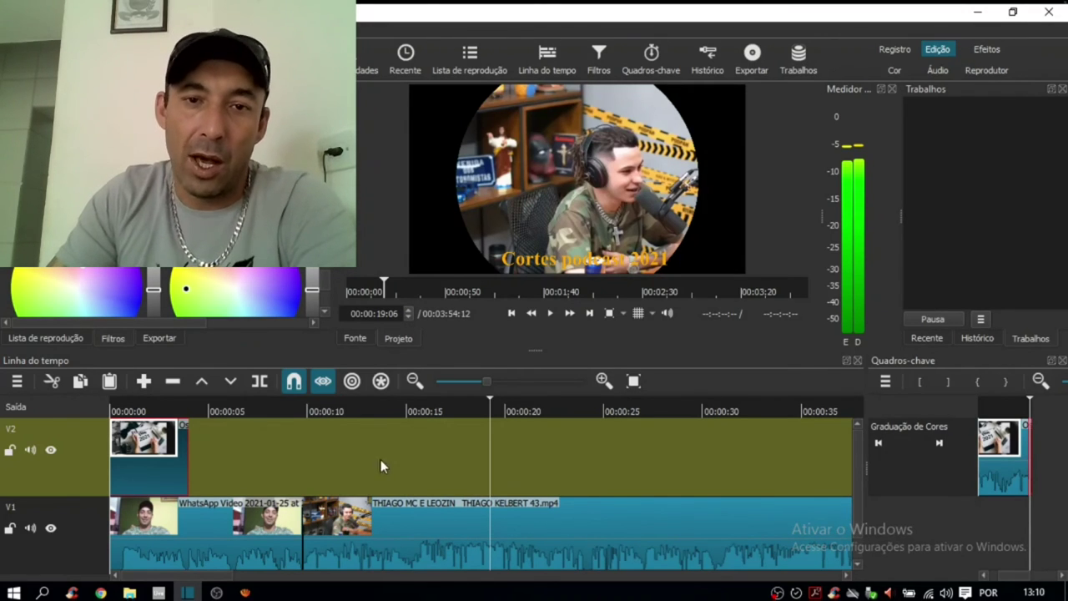
Export the timeline with the YouTube preset as an mp4 file named cortes 2021
click(752, 58)
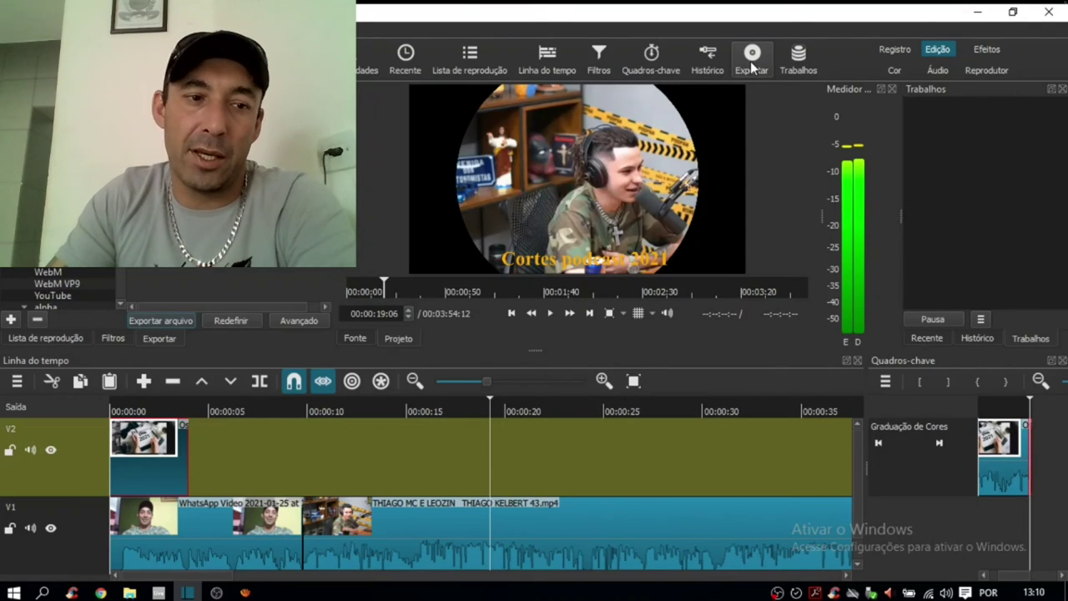
click(46, 297)
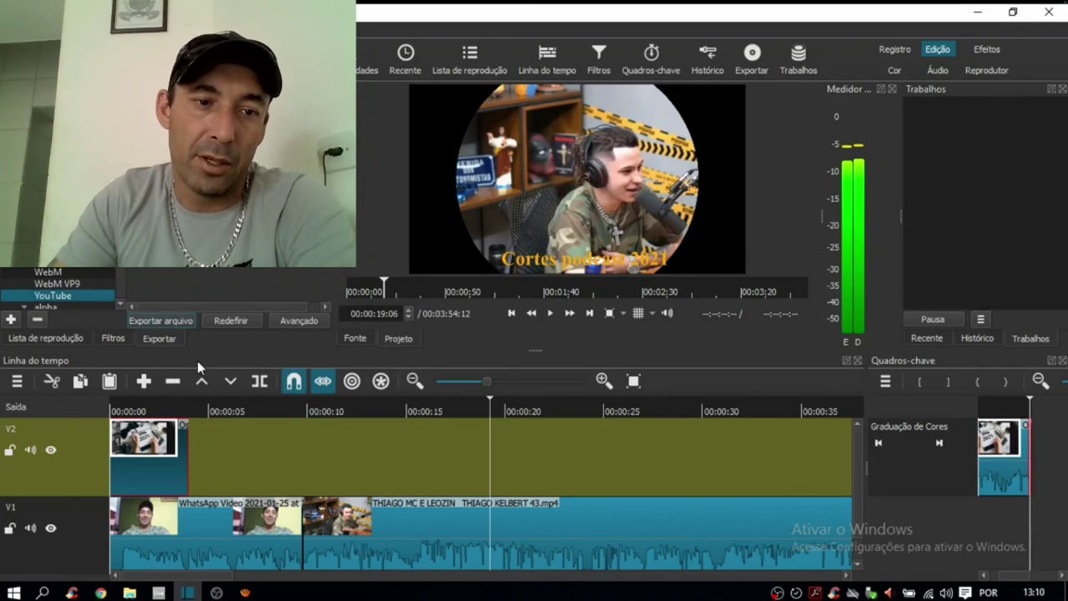
click(180, 320)
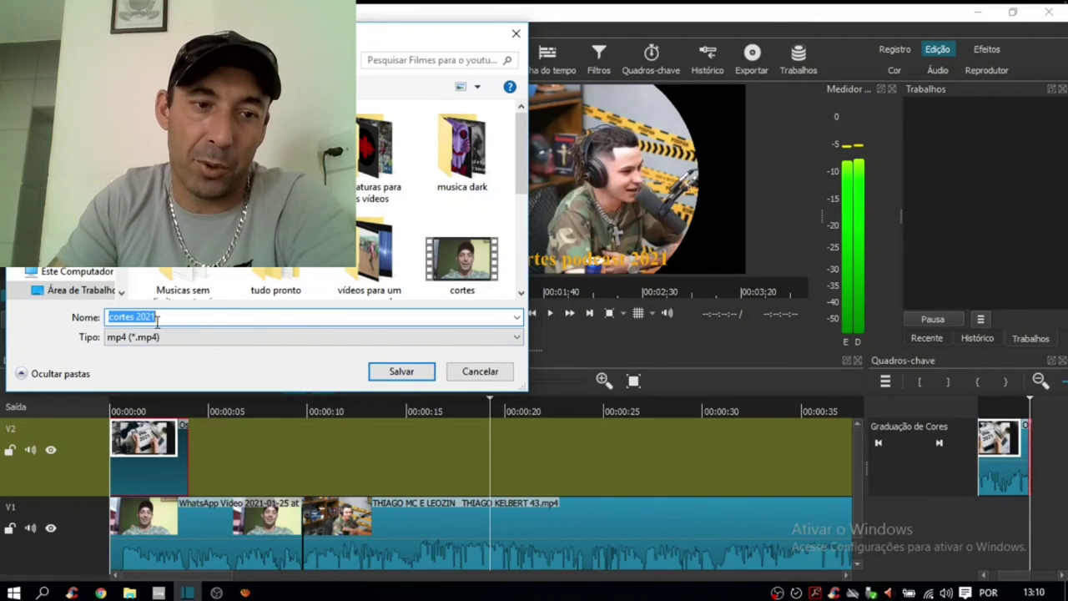
click(407, 376)
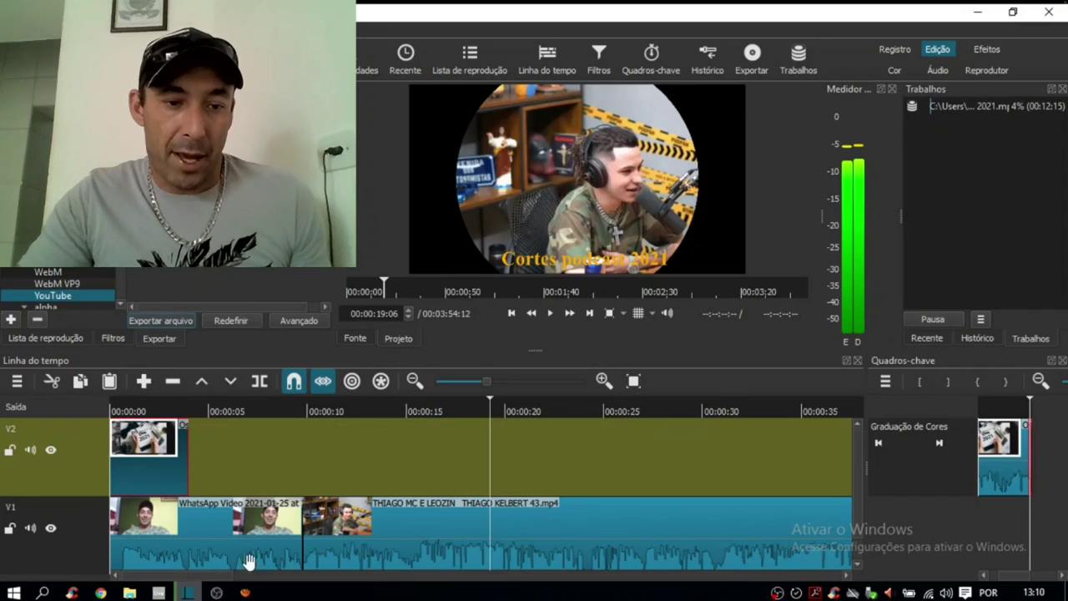
Switch to OBS and enlarge the webcam source until it covers most of the recorded scene
key(alt+Tab)
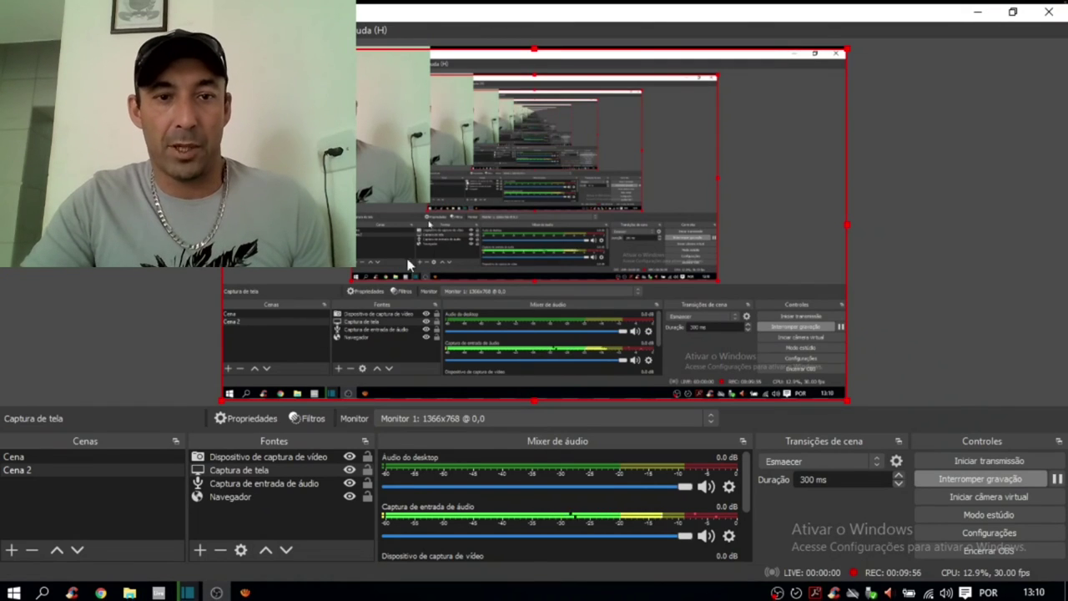
click(411, 187)
drag(429, 203, 691, 394)
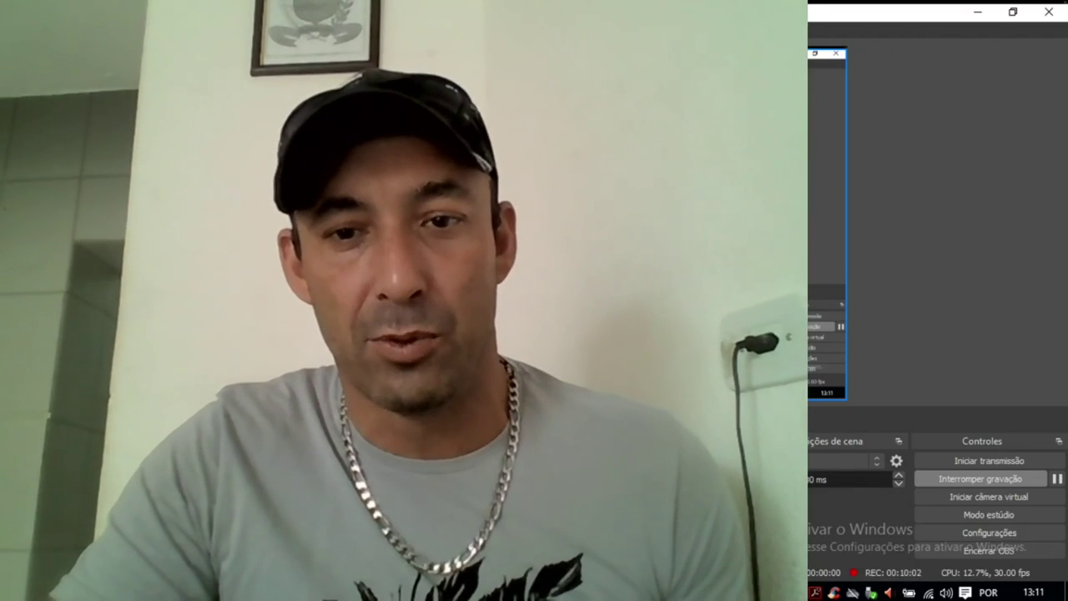